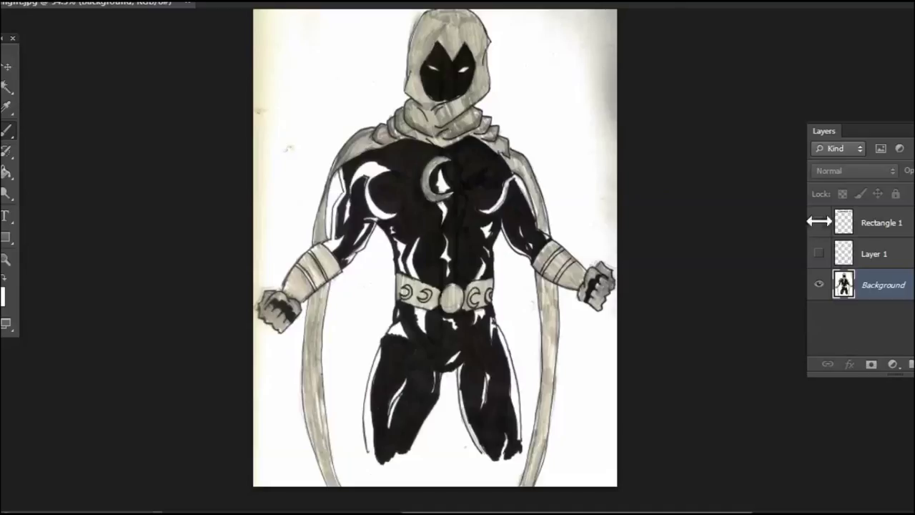
Step: Show the Rectangle 1 layer, move its e-mail banner down over the figure's face, and hide the layer again
{"action": "left_click", "coordinate": [819, 222]}
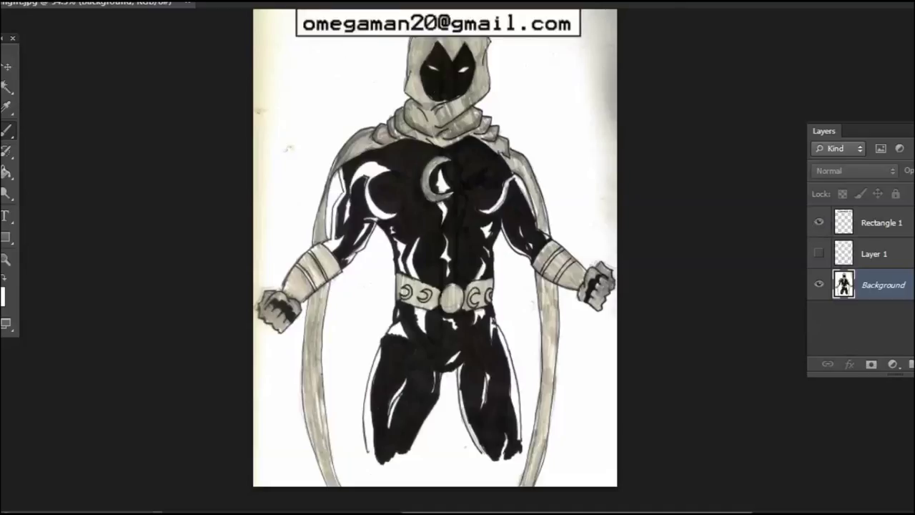
{"action": "left_click", "coordinate": [7, 65]}
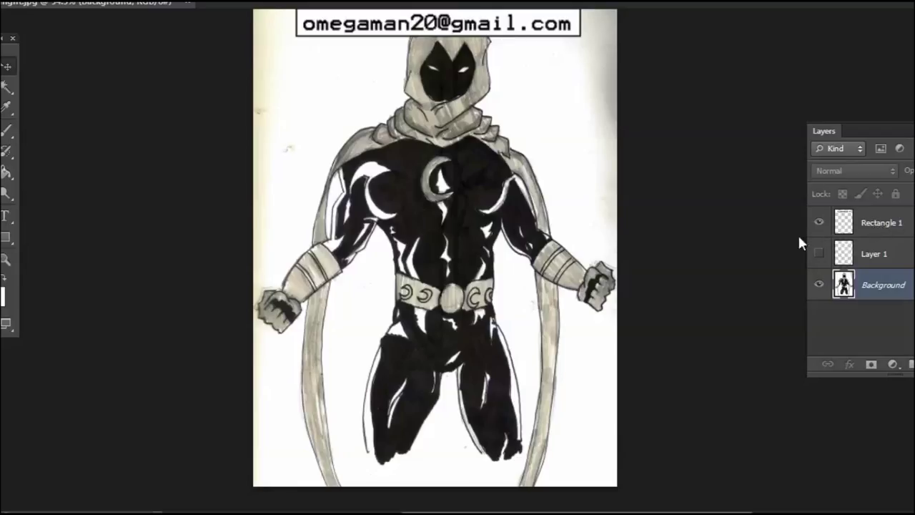
{"action": "left_click", "coordinate": [183, 88]}
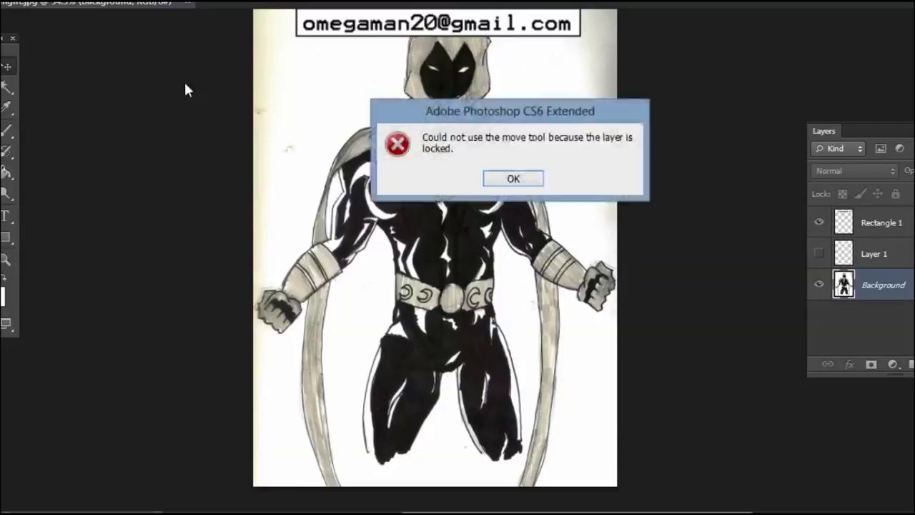
{"action": "left_click", "coordinate": [527, 183]}
{"action": "left_click", "coordinate": [869, 220]}
{"action": "left_click_drag", "start_coordinate": [536, 60], "coordinate": [503, 114]}
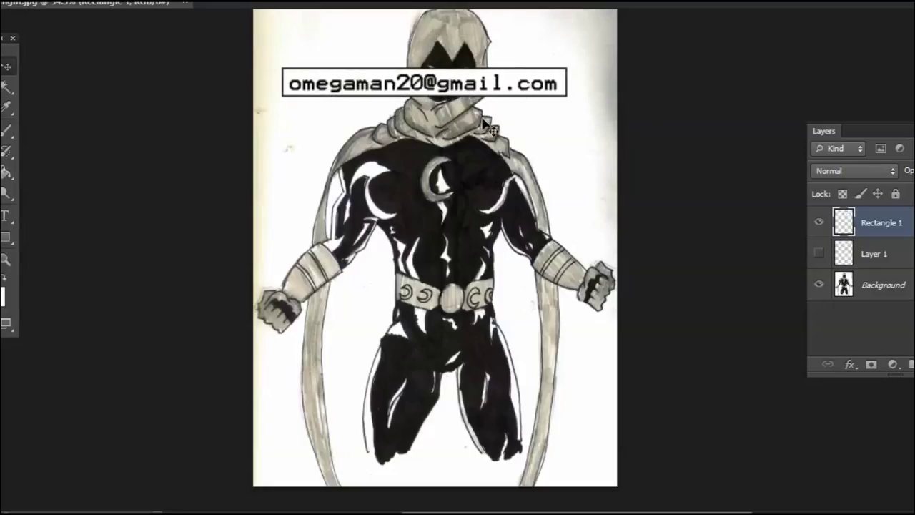
{"action": "left_click_drag", "start_coordinate": [537, 119], "coordinate": [529, 103]}
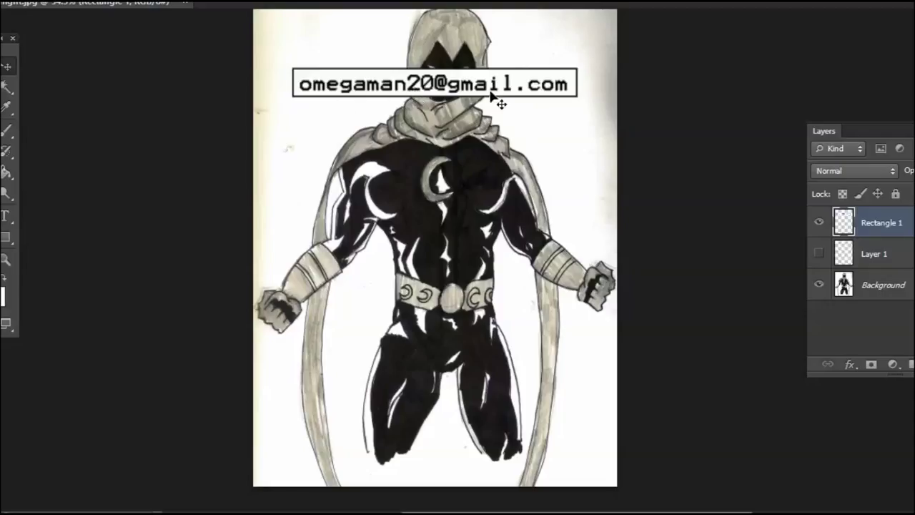
{"action": "left_click", "coordinate": [819, 223]}
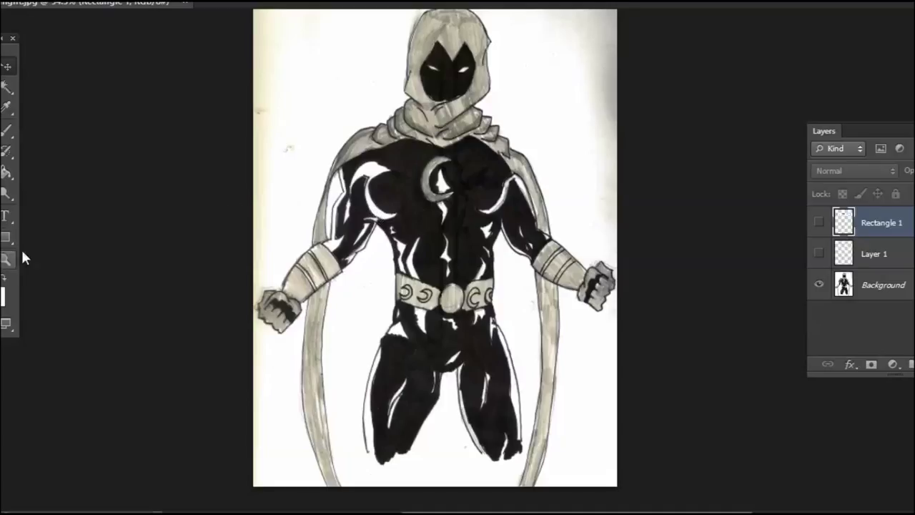
Step: Add a new layer on top and set up a smaller brush with white paint
{"action": "key", "text": "b"}
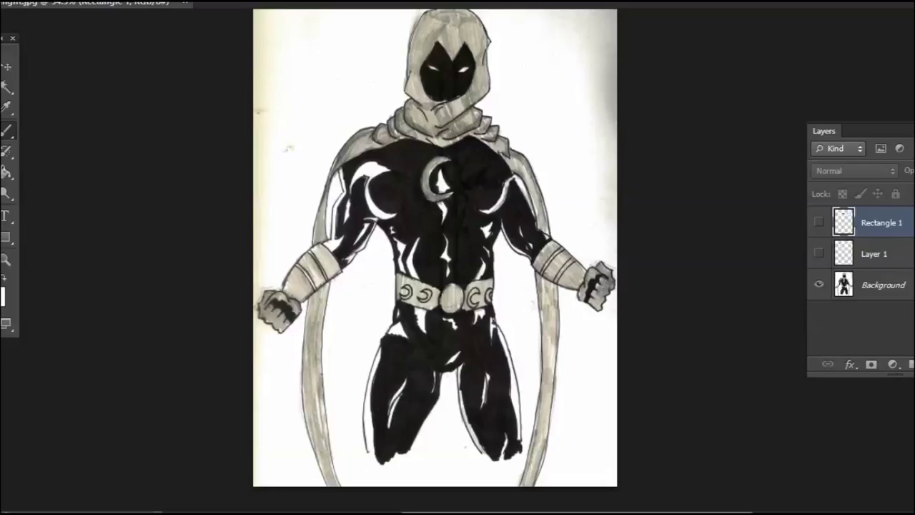
{"action": "key", "text": "ctrl+shift+alt+n"}
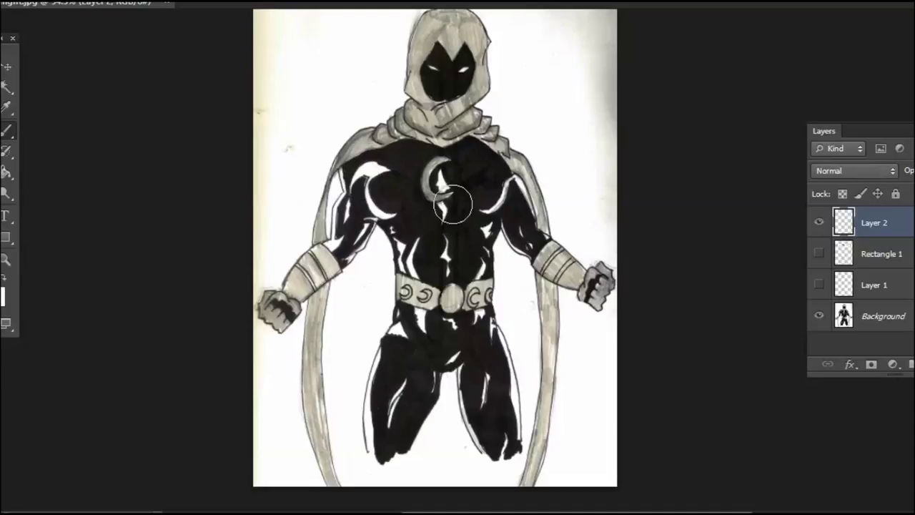
{"action": "key", "text": "bracketleft"}
{"action": "key", "text": "bracketleft"}
{"action": "key", "text": "bracketleft"}
{"action": "key", "text": "x"}
{"action": "mouse_move", "coordinate": [450, 365]}
{"action": "left_mouse_down"}
{"action": "mouse_move", "coordinate": [445, 113]}
{"action": "mouse_move", "coordinate": [413, 62]}
{"action": "mouse_move", "coordinate": [428, 10]}
{"action": "left_mouse_up"}
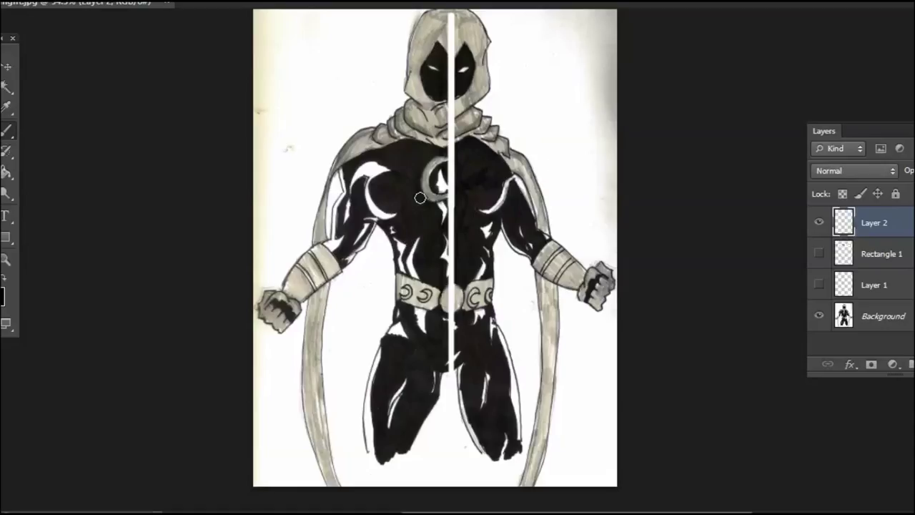
{"action": "key", "text": "ctrl+z"}
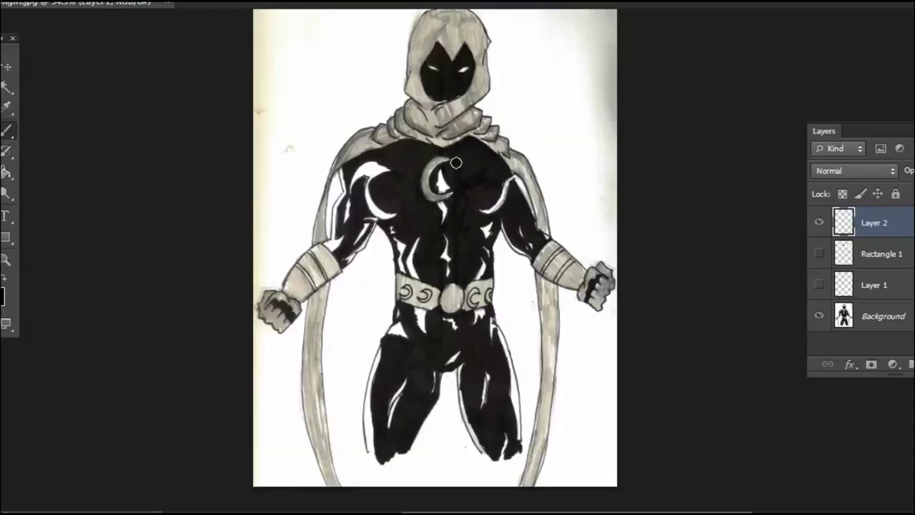
{"action": "mouse_move", "coordinate": [440, 145]}
{"action": "left_mouse_down"}
{"action": "mouse_move", "coordinate": [441, 237]}
{"action": "mouse_move", "coordinate": [450, 236]}
{"action": "left_mouse_up"}
{"action": "key", "text": "ctrl+z"}
Step: Paint a white centre line from the crotch up through the face, and white contour strokes along the lower edge and side of the chest
{"action": "mouse_move", "coordinate": [438, 143]}
{"action": "left_mouse_down"}
{"action": "mouse_move", "coordinate": [449, 252]}
{"action": "mouse_move", "coordinate": [445, 347]}
{"action": "left_mouse_up"}
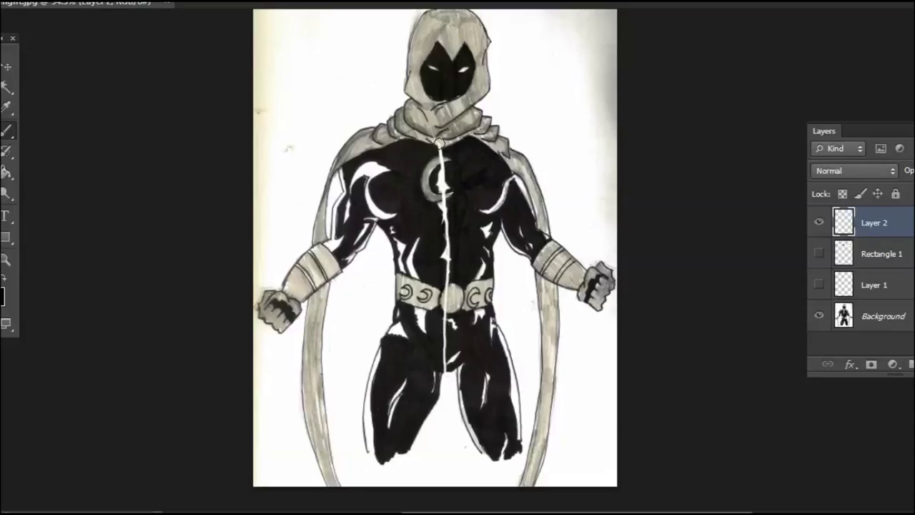
{"action": "left_click_drag", "start_coordinate": [439, 143], "coordinate": [438, 47]}
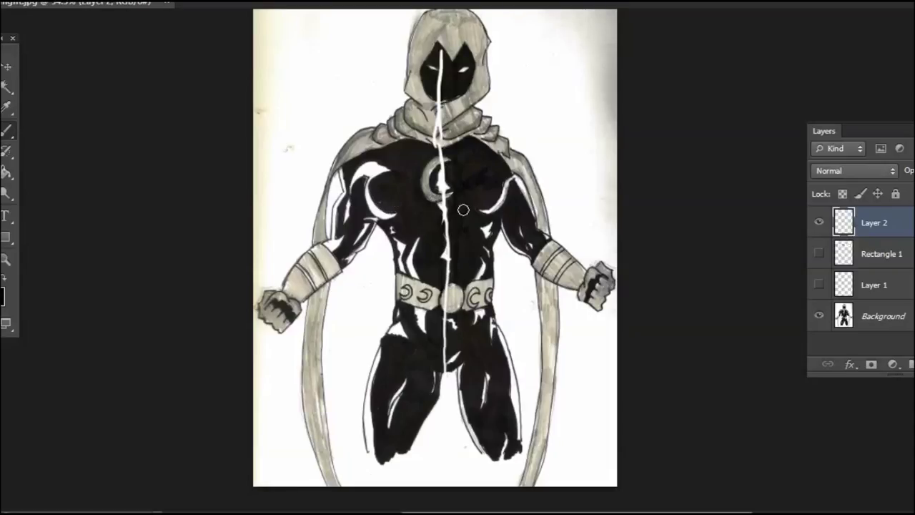
{"action": "left_click_drag", "start_coordinate": [480, 215], "coordinate": [392, 223]}
{"action": "left_click_drag", "start_coordinate": [484, 215], "coordinate": [396, 220]}
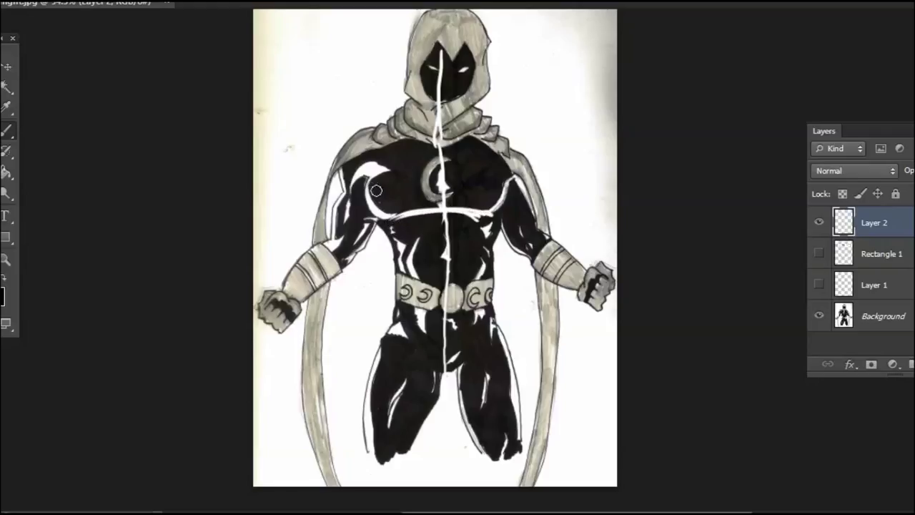
{"action": "left_click_drag", "start_coordinate": [387, 218], "coordinate": [369, 176]}
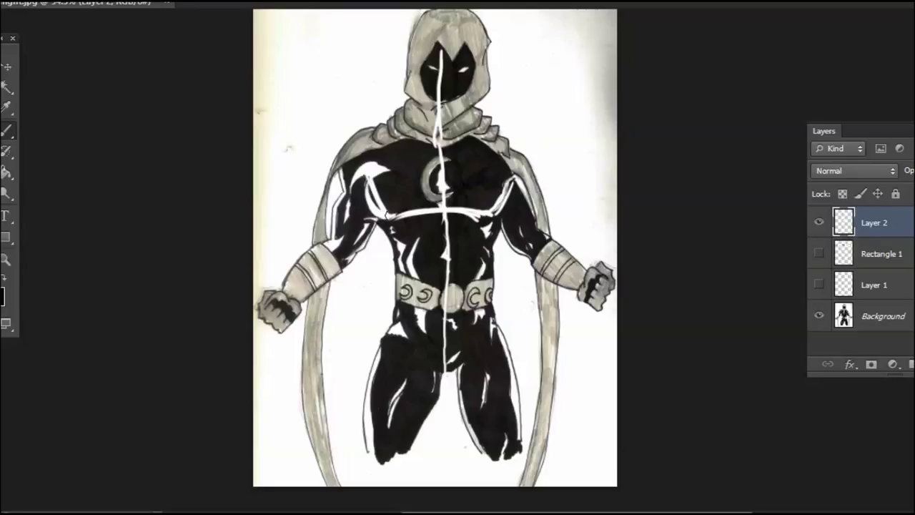
Step: Hide Layer 2 with the white guide lines and add a new layer on top
{"action": "left_click", "coordinate": [819, 222]}
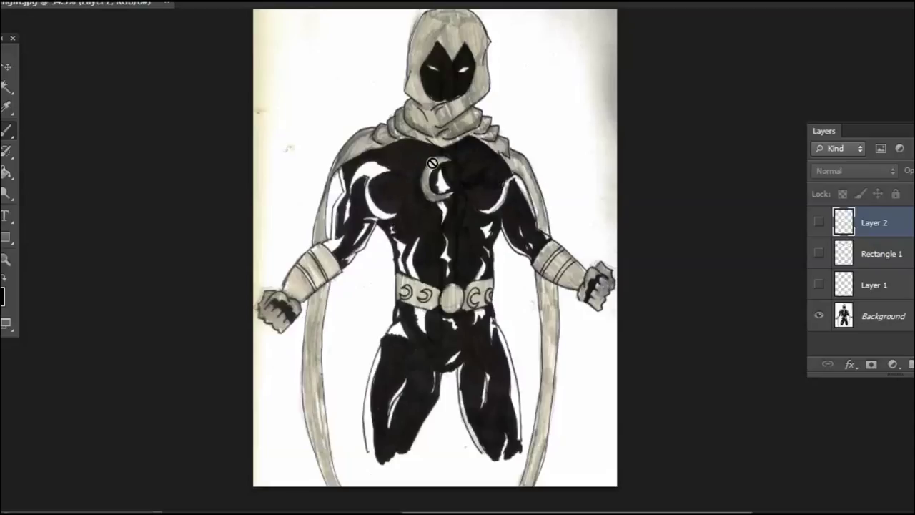
{"action": "left_click", "coordinate": [819, 224]}
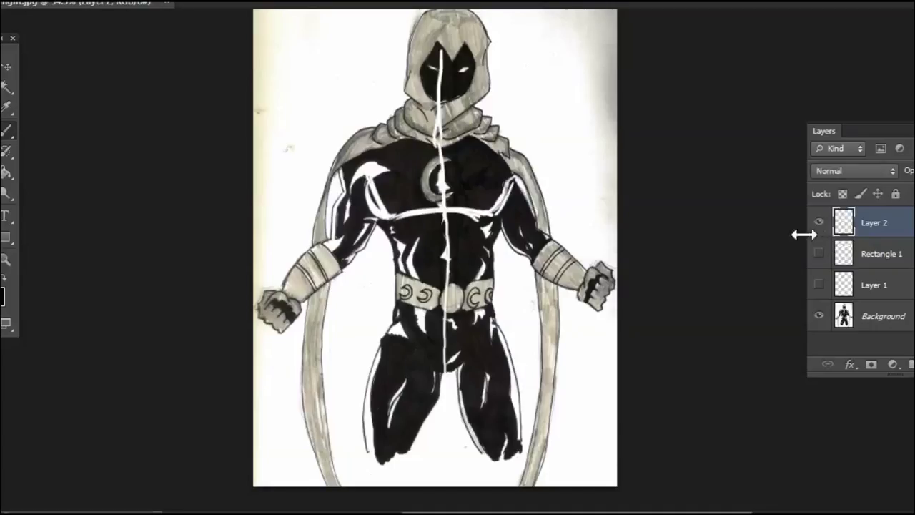
{"action": "left_click", "coordinate": [818, 223]}
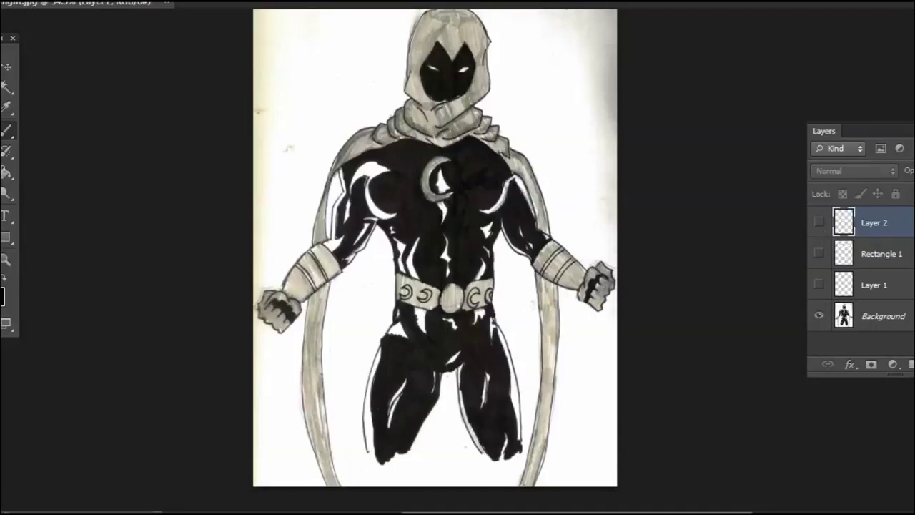
{"action": "left_click", "coordinate": [911, 364]}
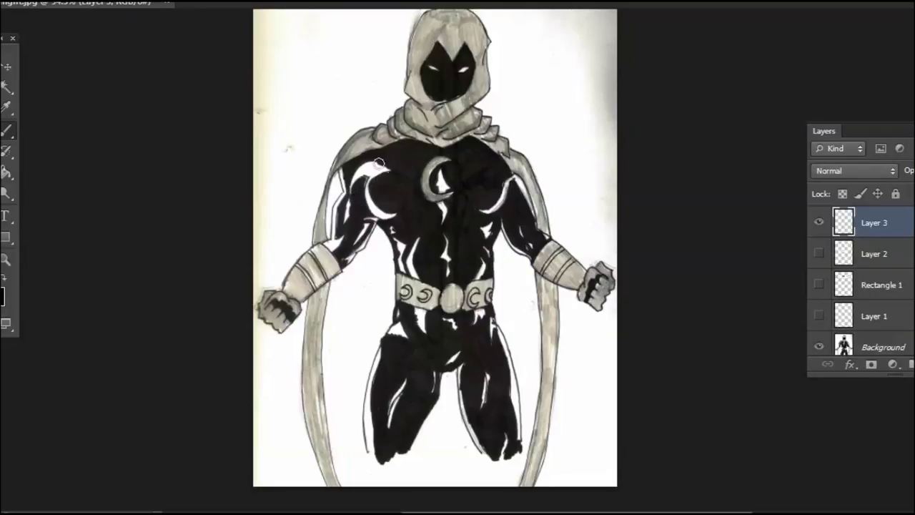
Step: Extend the upper chest highlight toward the crescent emblem with white, and narrow the highlight along the side of the chest with black
{"action": "mouse_move", "coordinate": [399, 166]}
{"action": "left_mouse_down"}
{"action": "mouse_move", "coordinate": [402, 166]}
{"action": "mouse_move", "coordinate": [378, 164]}
{"action": "mouse_move", "coordinate": [409, 158]}
{"action": "left_mouse_up"}
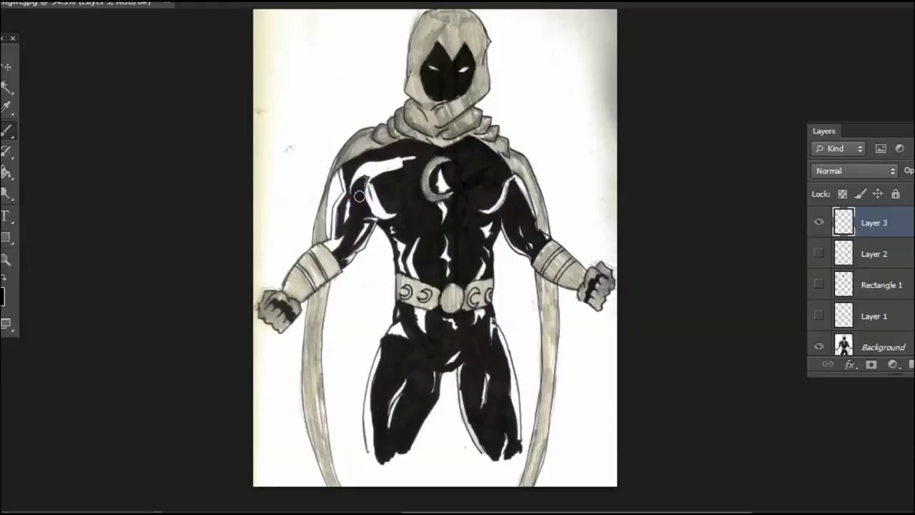
{"action": "left_click_drag", "start_coordinate": [361, 187], "coordinate": [372, 207]}
{"action": "mouse_move", "coordinate": [366, 182]}
{"action": "left_mouse_down"}
{"action": "mouse_move", "coordinate": [378, 214]}
{"action": "mouse_move", "coordinate": [372, 207]}
{"action": "left_mouse_up"}
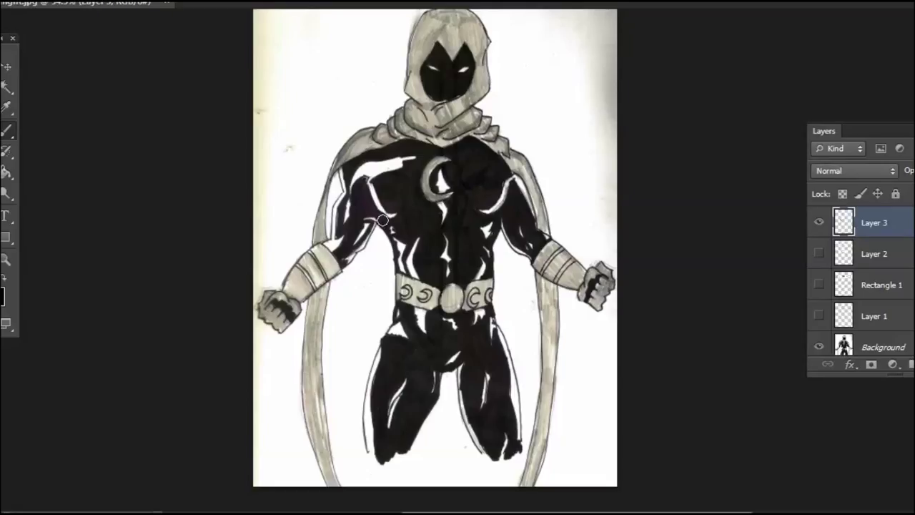
{"action": "left_click", "coordinate": [389, 167], "text": "alt"}
Step: Toggle the visibility of Layer 3 repeatedly to compare the reworked chest highlights with the original drawing
{"action": "left_click", "coordinate": [819, 223]}
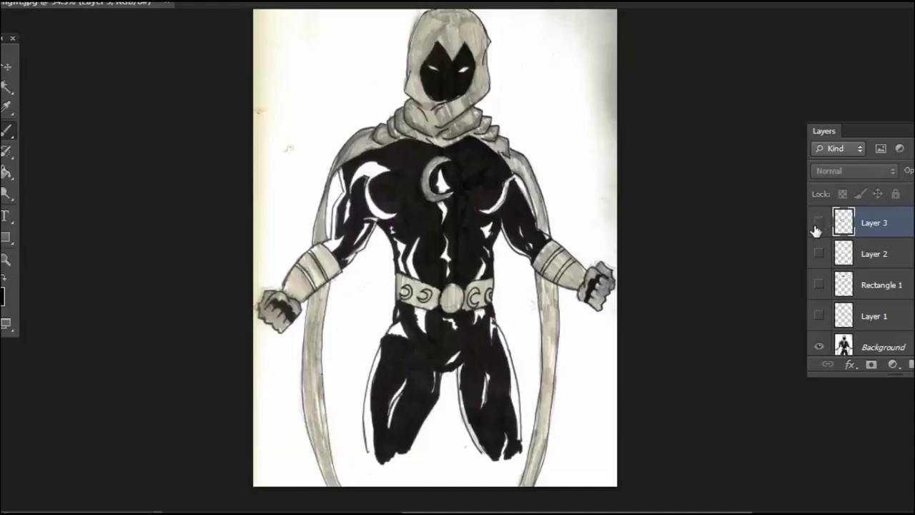
{"action": "left_click", "coordinate": [819, 224]}
{"action": "left_click", "coordinate": [820, 226]}
{"action": "left_click", "coordinate": [821, 225]}
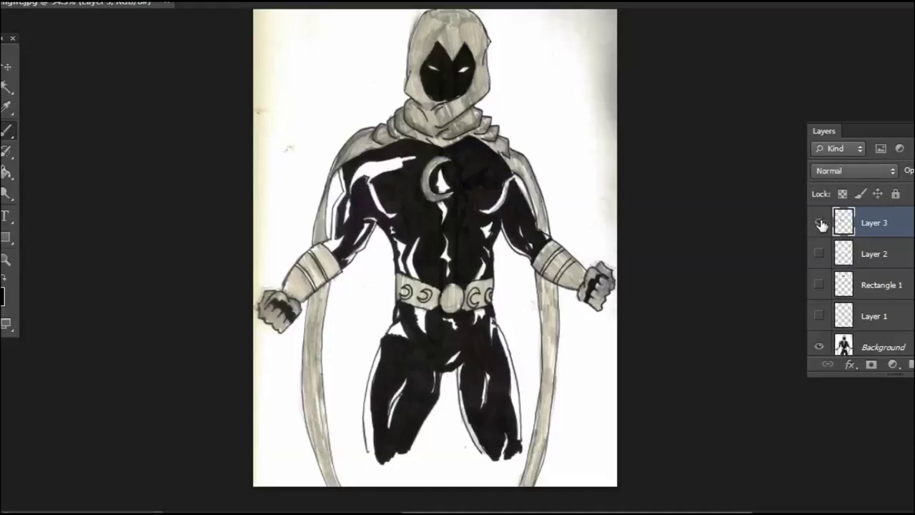
{"action": "left_click", "coordinate": [822, 224]}
{"action": "left_click", "coordinate": [820, 225]}
{"action": "left_click", "coordinate": [821, 225]}
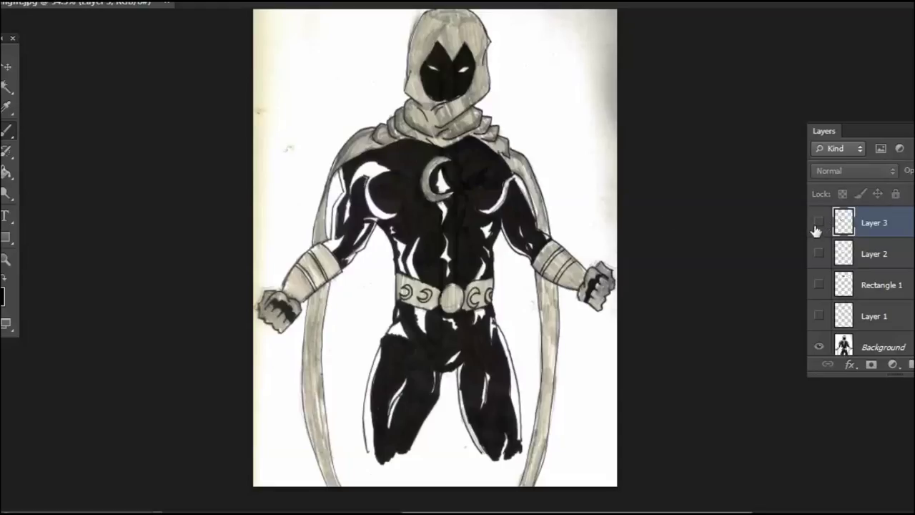
{"action": "left_click", "coordinate": [819, 226]}
Step: Shorten the inner end of the upper chest highlight with sampled black paint, and add a new layer on top
{"action": "left_click", "coordinate": [409, 163], "text": "alt"}
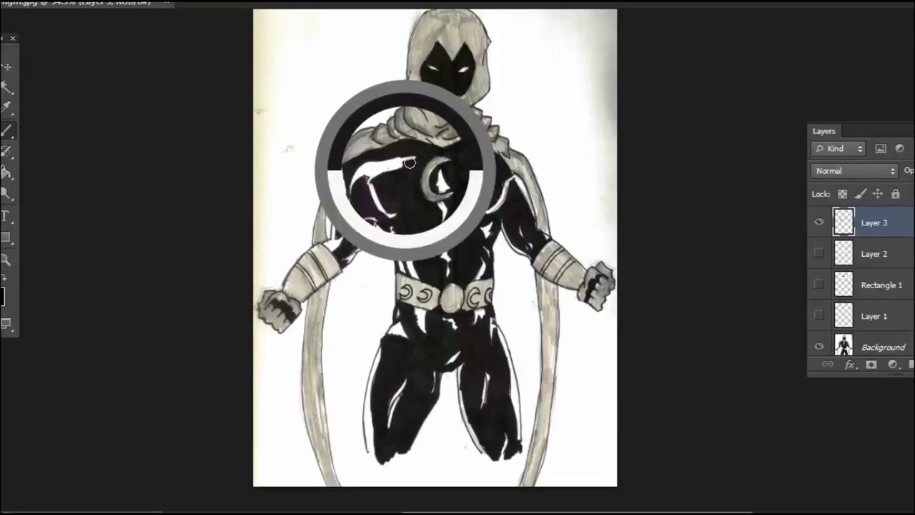
{"action": "left_click_drag", "start_coordinate": [417, 156], "coordinate": [396, 161]}
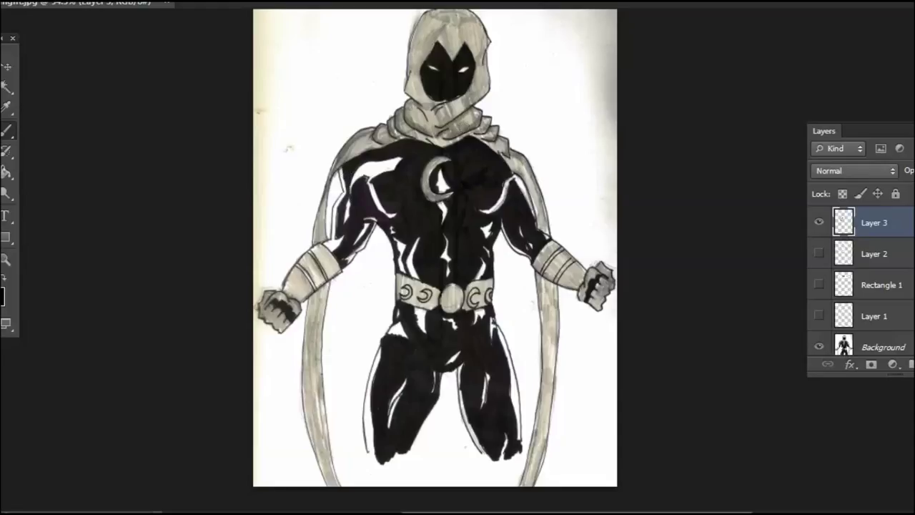
{"action": "key", "text": "ctrl+shift+alt+n"}
{"action": "left_click", "coordinate": [819, 253]}
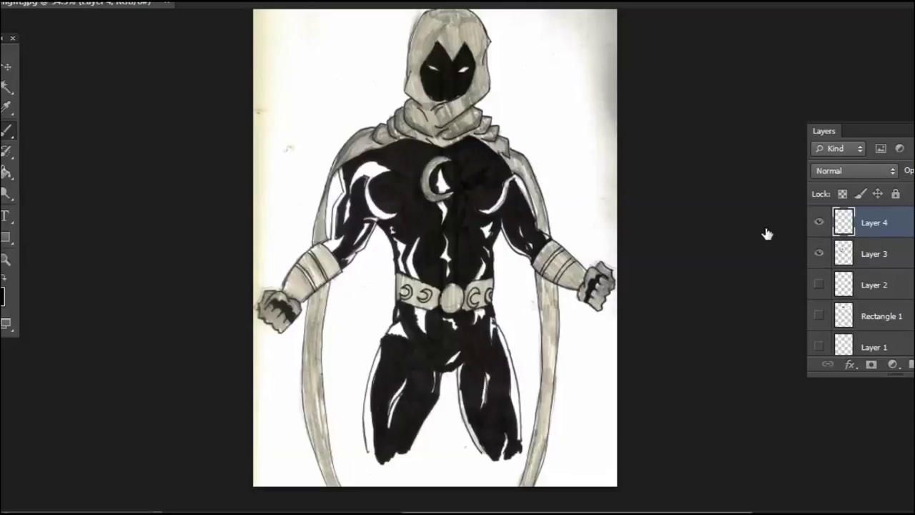
{"action": "left_click", "coordinate": [819, 253]}
Step: Paint a straight black line across the shoulders and a curved black stroke down the outside of the figure's left shoulder
{"action": "left_click", "coordinate": [458, 158], "text": "alt"}
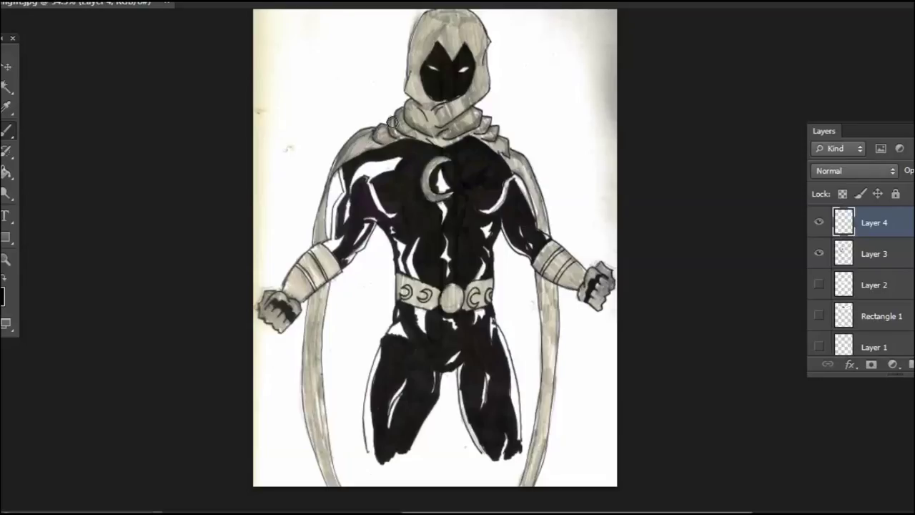
{"action": "left_click_drag", "start_coordinate": [379, 128], "coordinate": [534, 128]}
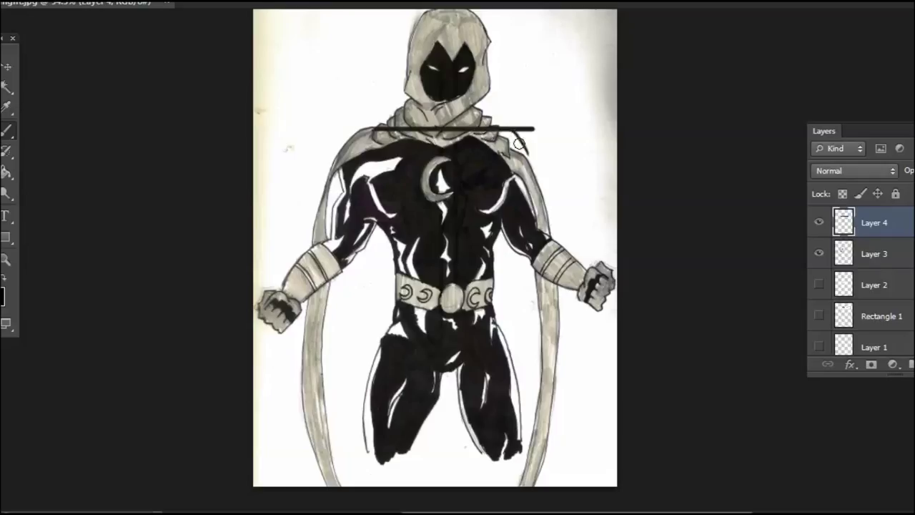
{"action": "left_click_drag", "start_coordinate": [514, 134], "coordinate": [523, 185]}
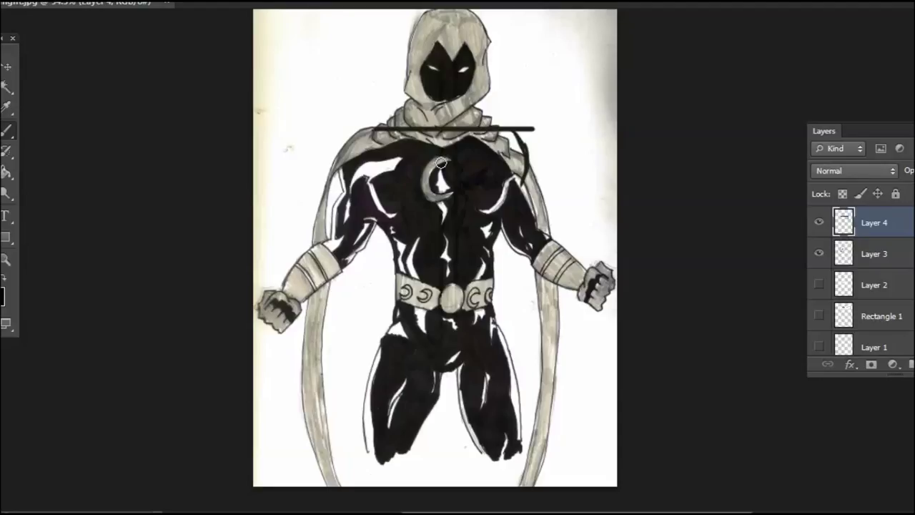
{"action": "left_click_drag", "start_coordinate": [347, 179], "coordinate": [372, 139]}
{"action": "left_click_drag", "start_coordinate": [528, 171], "coordinate": [521, 186]}
Step: Add a new layer and ink the figure's right forearm and wrist outlines, including the forearm's underside, with thin black strokes
{"action": "scroll", "coordinate": [464, 229], "scroll_direction": "up", "scroll_amount": 2}
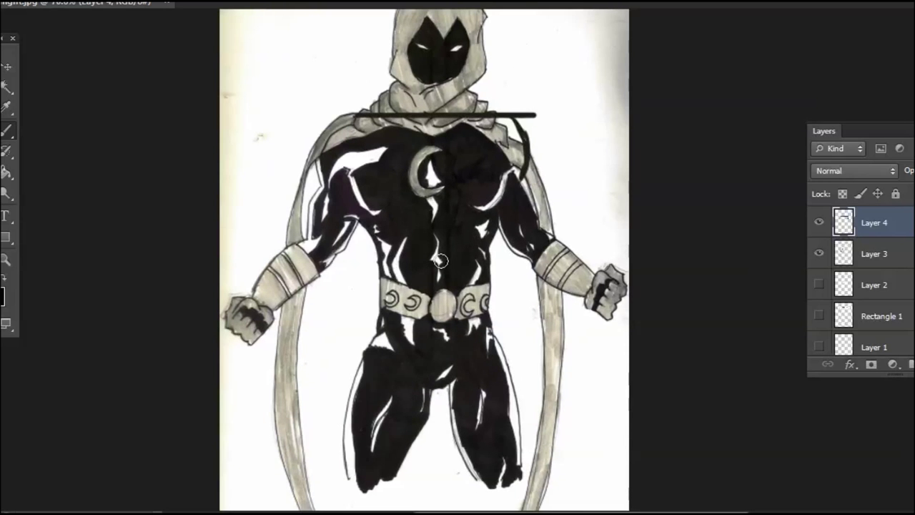
{"action": "scroll", "coordinate": [440, 261], "scroll_direction": "up", "scroll_amount": 4}
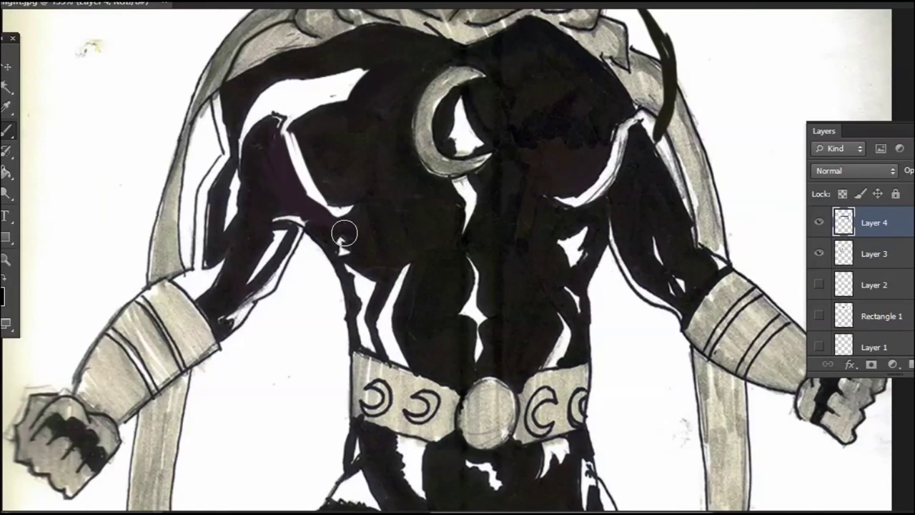
{"action": "left_click_drag", "start_coordinate": [452, 168], "coordinate": [532, 118]}
{"action": "left_click_drag", "start_coordinate": [185, 369], "coordinate": [465, 196]}
{"action": "key", "text": "ctrl+shift+alt+n"}
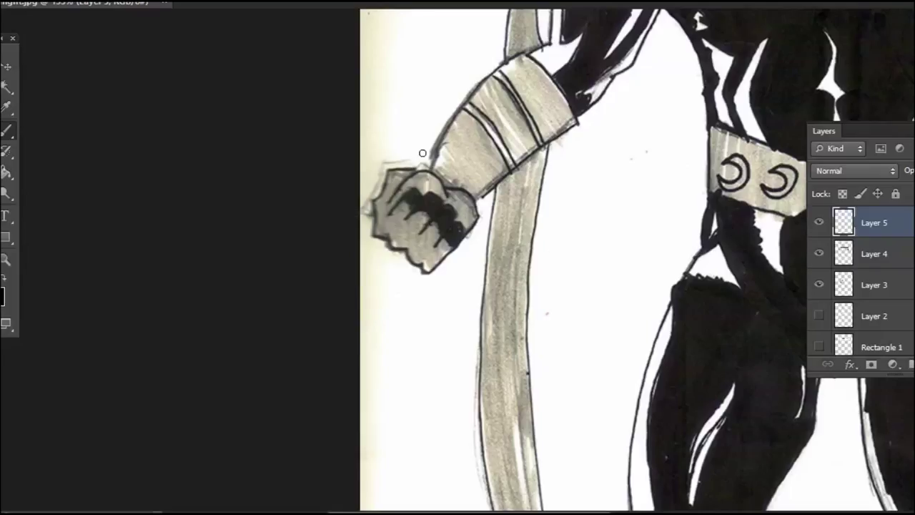
{"action": "mouse_move", "coordinate": [439, 147]}
{"action": "left_mouse_down"}
{"action": "mouse_move", "coordinate": [419, 165]}
{"action": "mouse_move", "coordinate": [453, 113]}
{"action": "left_mouse_up"}
{"action": "left_click_drag", "start_coordinate": [424, 158], "coordinate": [414, 167]}
{"action": "mouse_move", "coordinate": [411, 165]}
{"action": "left_mouse_down"}
{"action": "mouse_move", "coordinate": [426, 167]}
{"action": "mouse_move", "coordinate": [413, 165]}
{"action": "mouse_move", "coordinate": [394, 188]}
{"action": "mouse_move", "coordinate": [406, 171]}
{"action": "mouse_move", "coordinate": [442, 197]}
{"action": "left_mouse_up"}
{"action": "left_click_drag", "start_coordinate": [442, 184], "coordinate": [457, 203]}
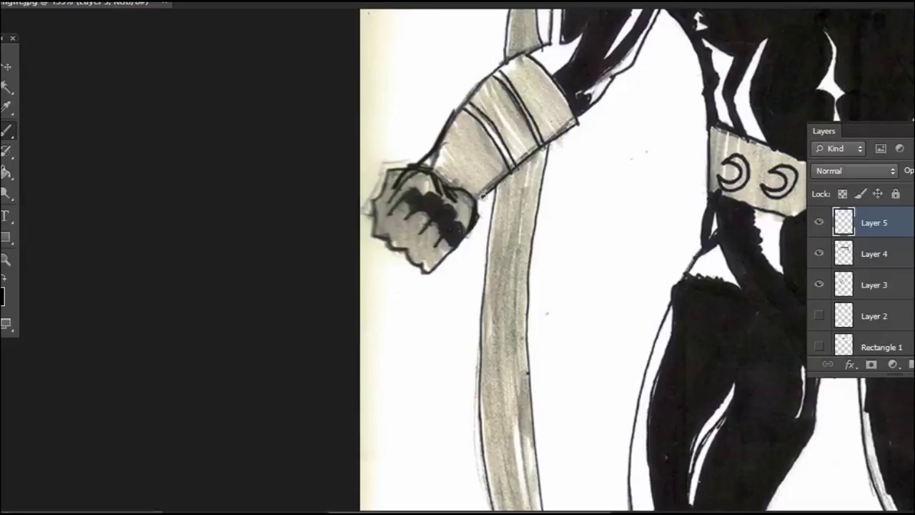
{"action": "left_click_drag", "start_coordinate": [478, 206], "coordinate": [533, 160]}
{"action": "left_click_drag", "start_coordinate": [501, 187], "coordinate": [593, 109]}
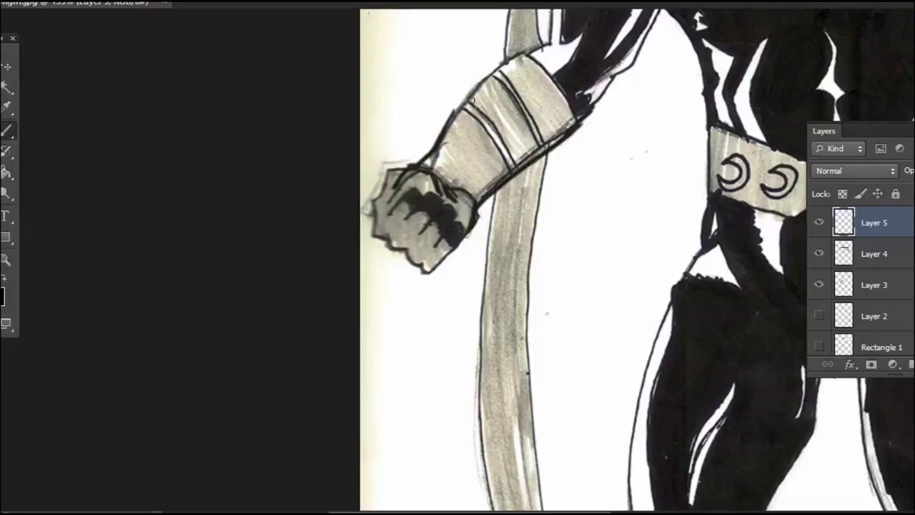
Step: Ink the two bands wrapped across the figure's right forearm with additional black strokes
{"action": "left_click_drag", "start_coordinate": [462, 107], "coordinate": [505, 150]}
{"action": "left_click_drag", "start_coordinate": [465, 109], "coordinate": [518, 169]}
{"action": "left_click_drag", "start_coordinate": [467, 104], "coordinate": [525, 162]}
{"action": "mouse_move", "coordinate": [488, 77]}
{"action": "left_mouse_down"}
{"action": "mouse_move", "coordinate": [527, 104]}
{"action": "mouse_move", "coordinate": [554, 147]}
{"action": "left_mouse_up"}
{"action": "left_click_drag", "start_coordinate": [500, 70], "coordinate": [562, 140]}
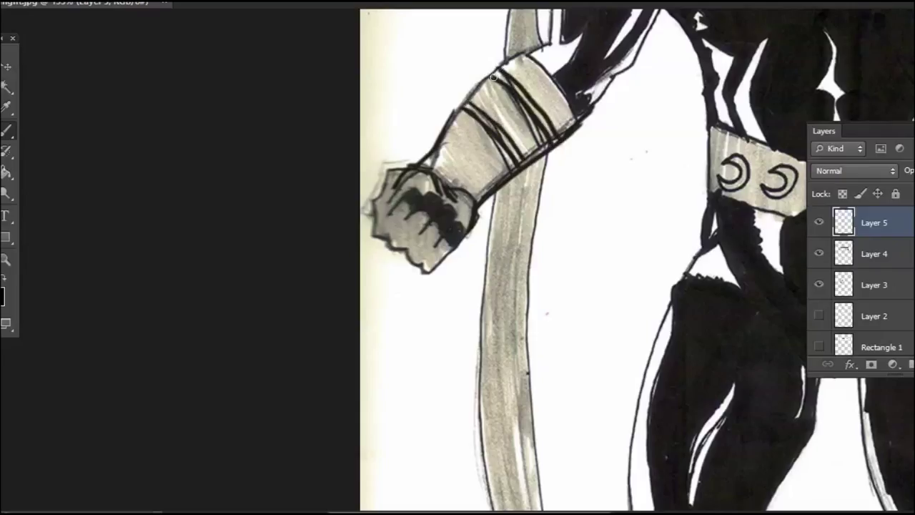
Step: Ink the outer edge of the figure's right forearm in black from the elbow down to the wrist
{"action": "mouse_move", "coordinate": [475, 90]}
{"action": "left_mouse_down"}
{"action": "mouse_move", "coordinate": [532, 50]}
{"action": "mouse_move", "coordinate": [474, 95]}
{"action": "left_mouse_up"}
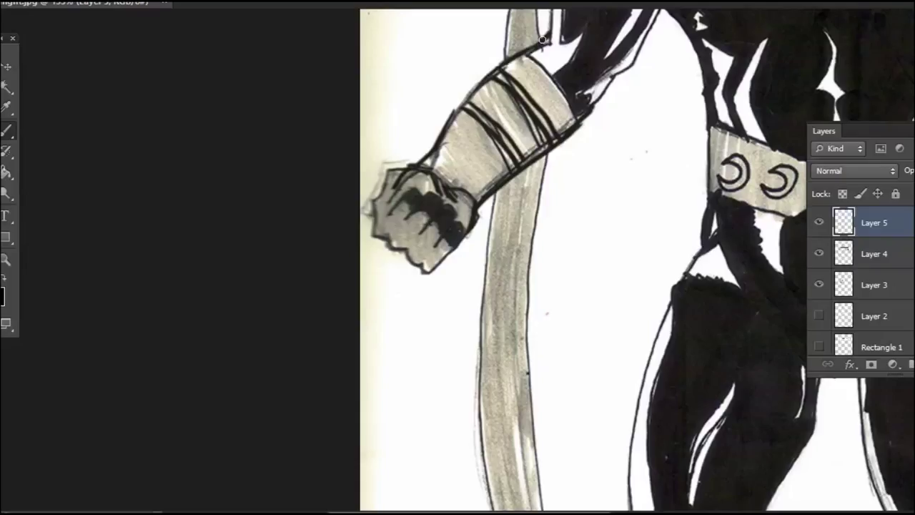
{"action": "left_click_drag", "start_coordinate": [544, 40], "coordinate": [474, 95]}
{"action": "left_click_drag", "start_coordinate": [436, 149], "coordinate": [464, 119]}
{"action": "key", "text": "]"}
{"action": "key", "text": "]"}
{"action": "key", "text": "]"}
{"action": "key", "text": "]"}
{"action": "left_click", "coordinate": [430, 139]}
{"action": "left_click", "coordinate": [449, 103]}
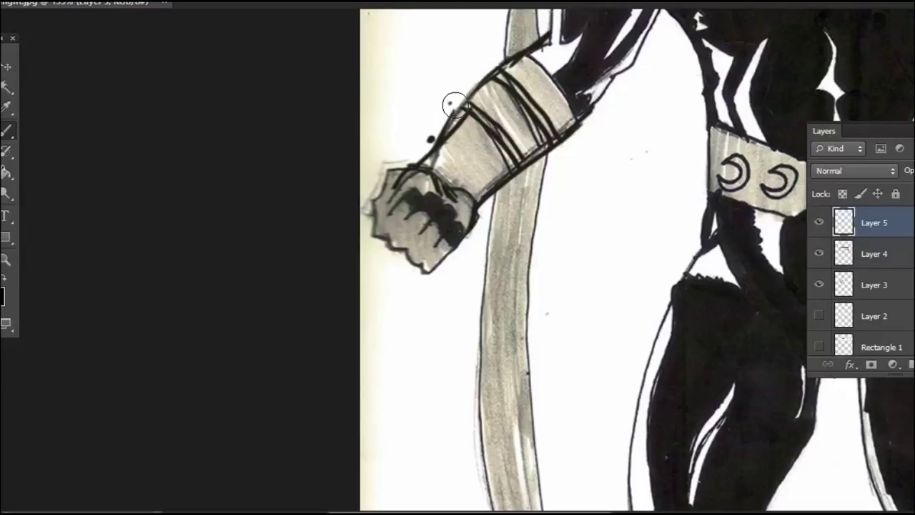
{"action": "key", "text": "ctrl+alt+z"}
{"action": "key", "text": "ctrl+alt+z"}
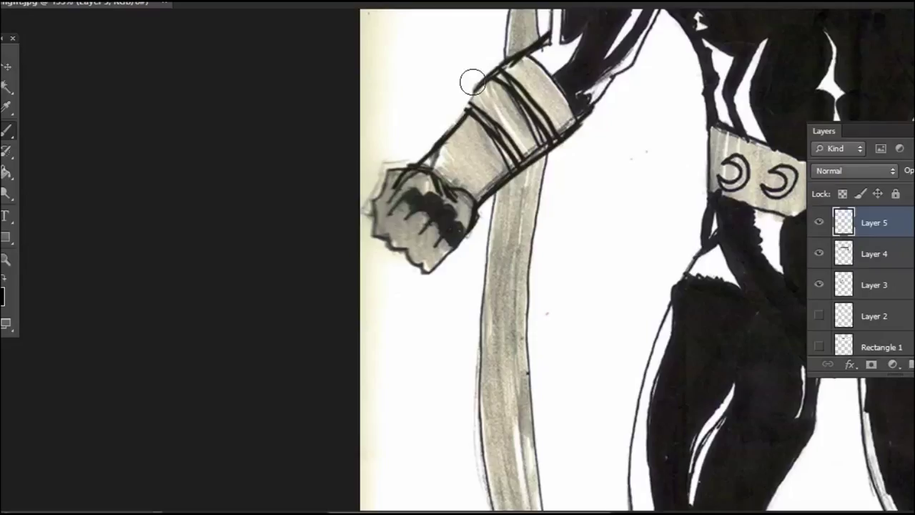
Step: Ink the back of the figure's right fist with a smaller brush, using sampled black for thin strokes around the knuckle area
{"action": "key", "text": "bracketleft"}
{"action": "key", "text": "bracketleft"}
{"action": "key", "text": "bracketleft"}
{"action": "left_click", "coordinate": [448, 135], "text": "alt"}
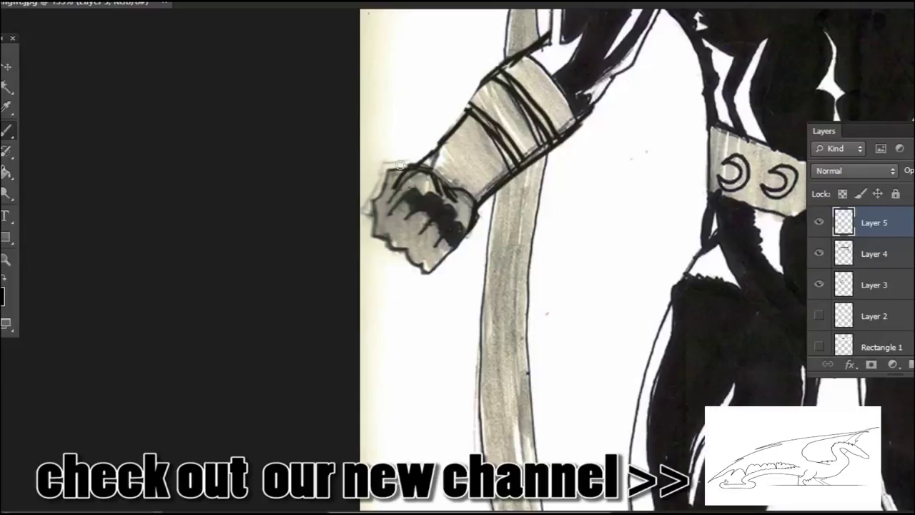
{"action": "left_click_drag", "start_coordinate": [386, 166], "coordinate": [395, 201]}
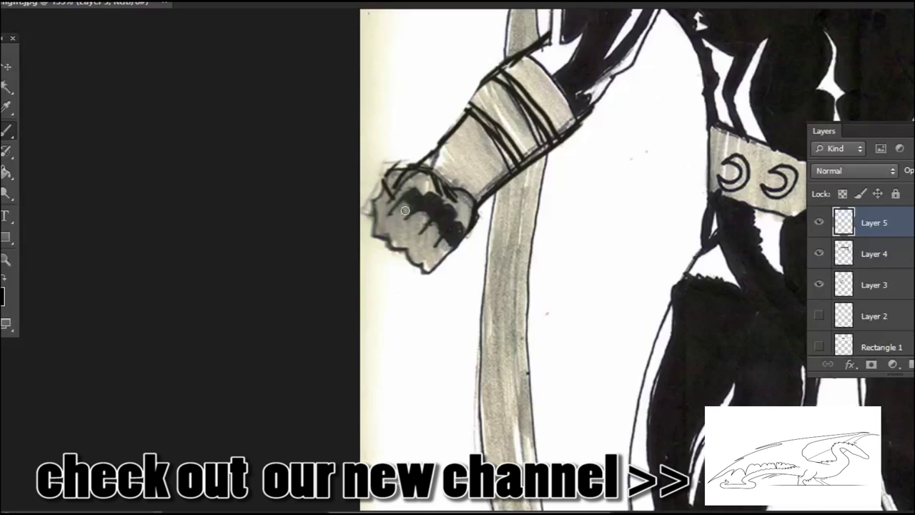
{"action": "left_click_drag", "start_coordinate": [401, 169], "coordinate": [427, 193]}
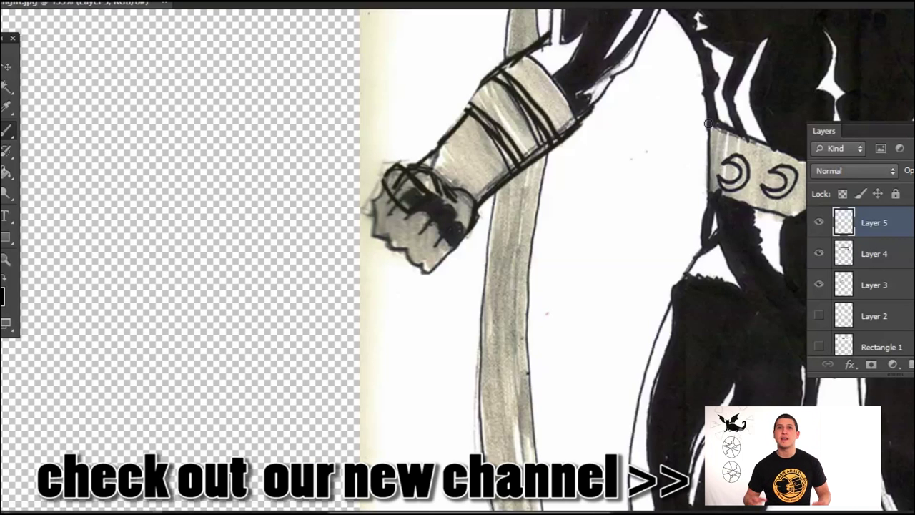
Step: Sample white and draw construction lines over the right fist, boxing the back plane, separating the fingers and closing the lower edge
{"action": "left_click", "coordinate": [404, 152], "text": "alt"}
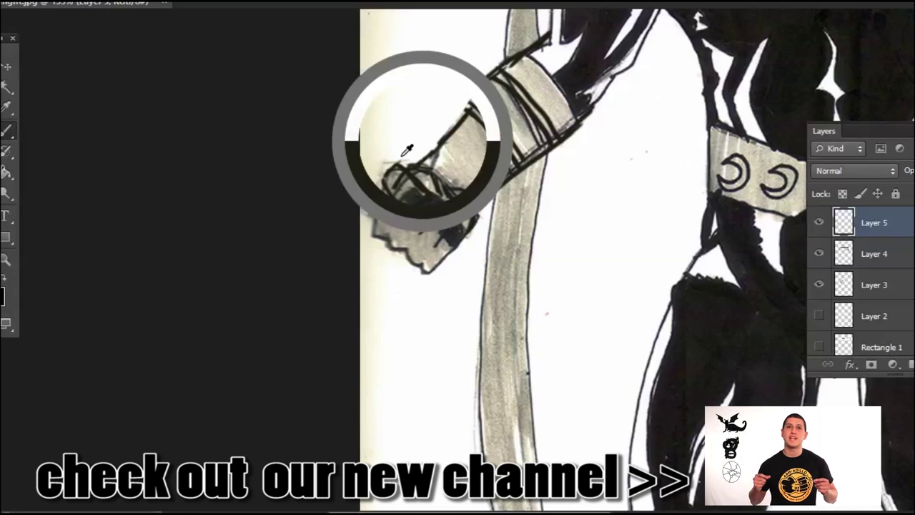
{"action": "mouse_move", "coordinate": [394, 169]}
{"action": "left_mouse_down"}
{"action": "mouse_move", "coordinate": [429, 192]}
{"action": "mouse_move", "coordinate": [404, 208]}
{"action": "mouse_move", "coordinate": [382, 190]}
{"action": "mouse_move", "coordinate": [395, 170]}
{"action": "left_mouse_up"}
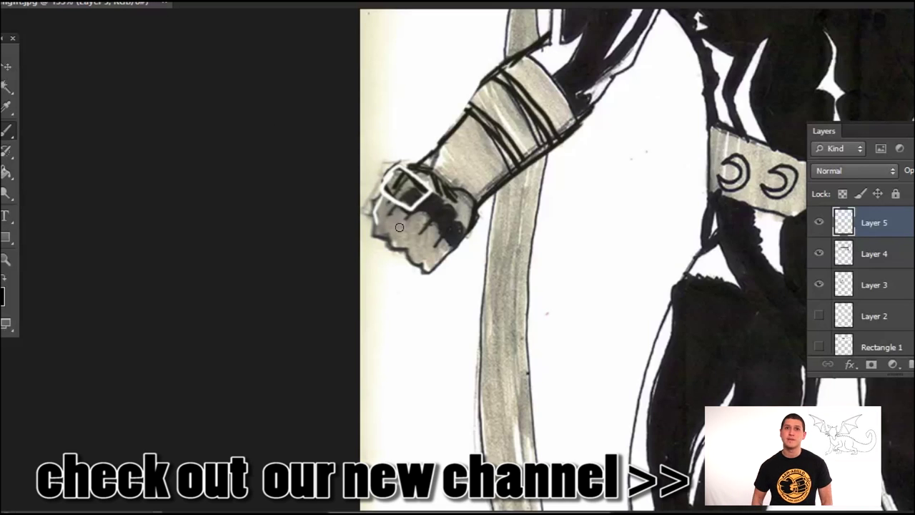
{"action": "left_click_drag", "start_coordinate": [383, 228], "coordinate": [394, 210]}
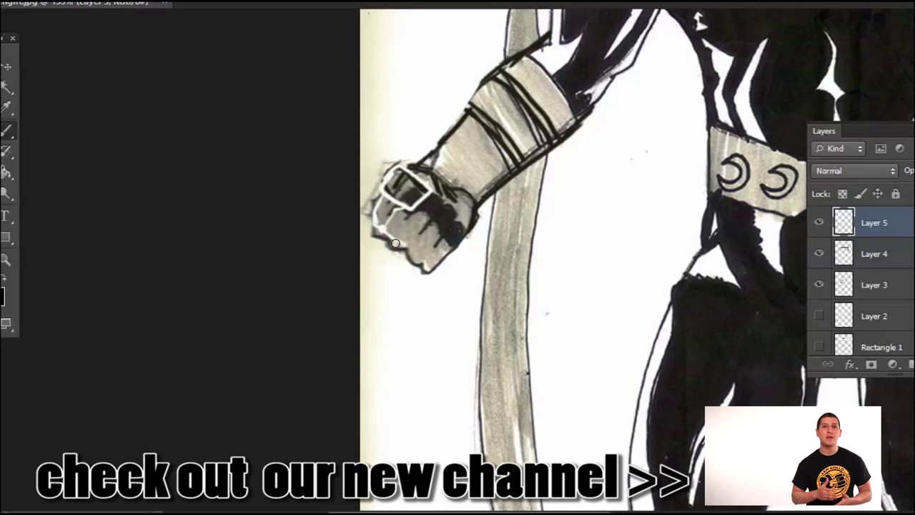
{"action": "mouse_move", "coordinate": [429, 215]}
{"action": "left_mouse_down"}
{"action": "mouse_move", "coordinate": [405, 242]}
{"action": "mouse_move", "coordinate": [435, 262]}
{"action": "mouse_move", "coordinate": [446, 221]}
{"action": "mouse_move", "coordinate": [464, 235]}
{"action": "left_mouse_up"}
{"action": "left_click_drag", "start_coordinate": [437, 265], "coordinate": [466, 234]}
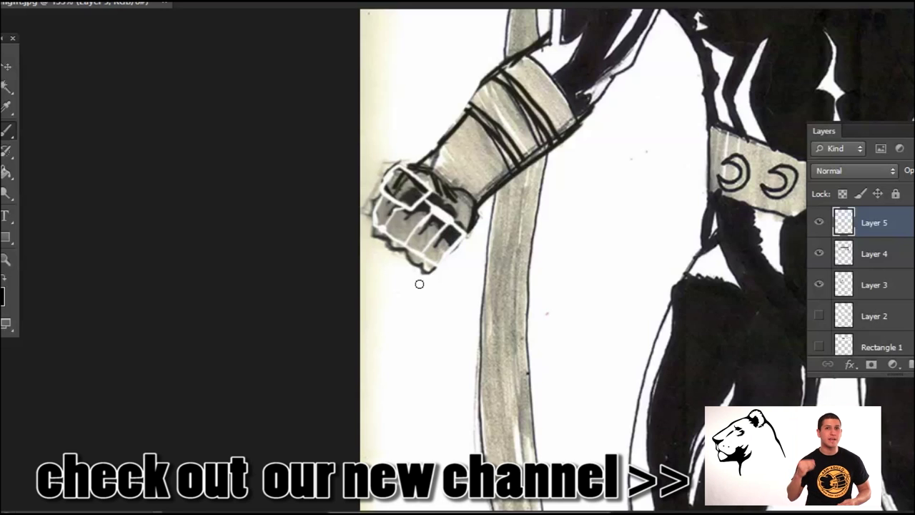
{"action": "left_click_drag", "start_coordinate": [372, 239], "coordinate": [429, 269]}
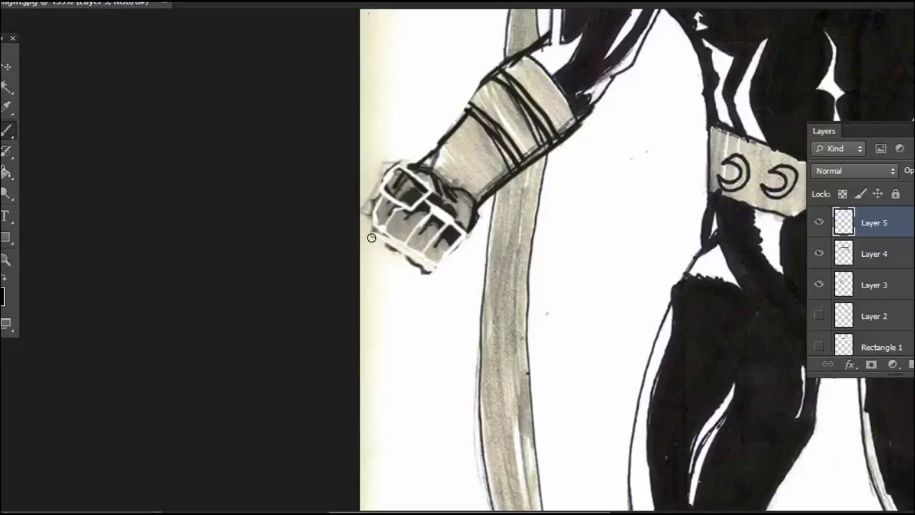
Step: Paint out the old outline below the right fist's fingers with a light tone and fill the uppermost block with sampled gray
{"action": "mouse_move", "coordinate": [370, 234]}
{"action": "left_mouse_down"}
{"action": "mouse_move", "coordinate": [428, 271]}
{"action": "mouse_move", "coordinate": [421, 227]}
{"action": "mouse_move", "coordinate": [430, 271]}
{"action": "left_mouse_up"}
{"action": "left_click", "coordinate": [374, 235]}
{"action": "left_click", "coordinate": [392, 238], "text": "alt"}
{"action": "left_click", "coordinate": [408, 183], "text": "alt"}
{"action": "left_click_drag", "start_coordinate": [407, 186], "coordinate": [413, 192]}
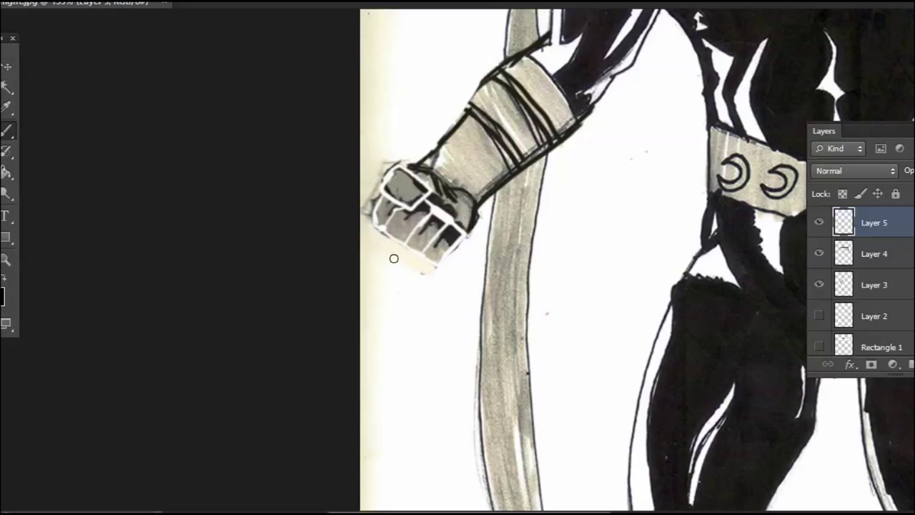
Step: Toggle Layer 5's visibility to compare the redrawn forearm and fist with the original scan, leaving the layer hidden
{"action": "scroll", "coordinate": [402, 247], "scroll_direction": "down", "scroll_amount": 1}
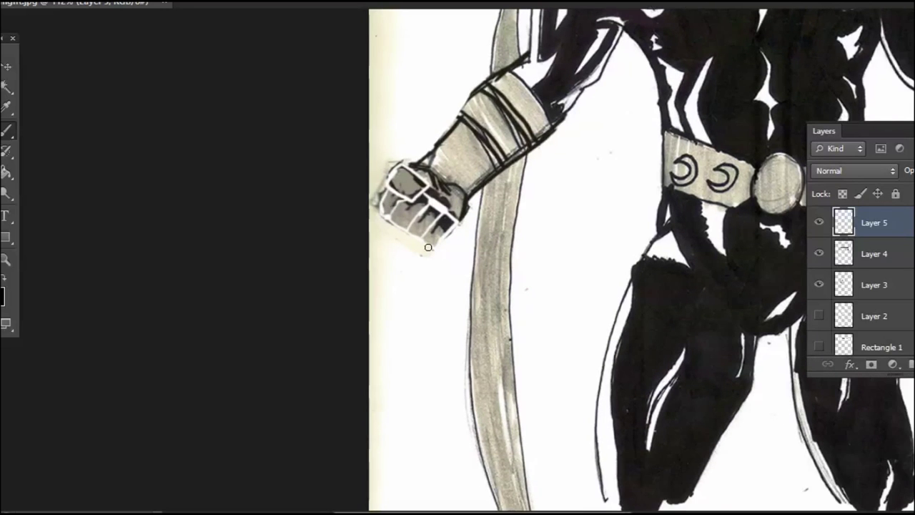
{"action": "scroll", "coordinate": [513, 179], "scroll_direction": "down", "scroll_amount": 1}
{"action": "scroll", "coordinate": [462, 171], "scroll_direction": "up", "scroll_amount": 1}
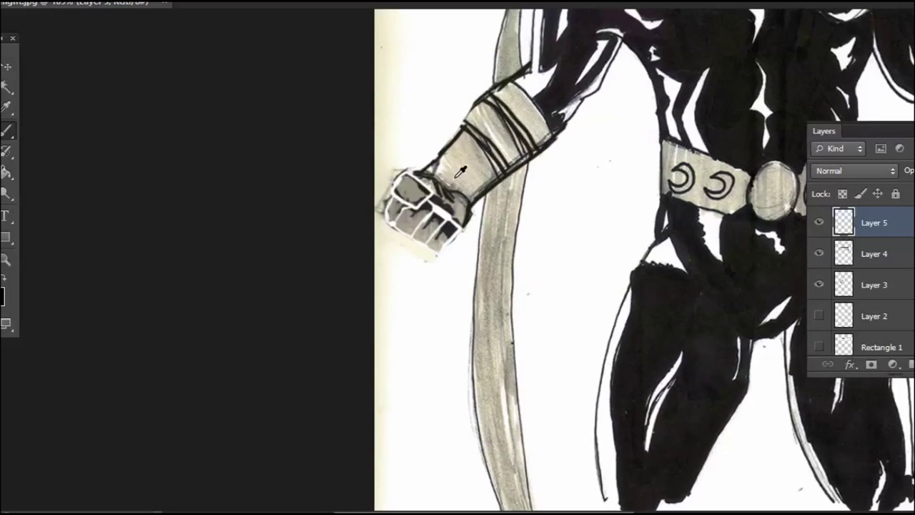
{"action": "scroll", "coordinate": [461, 170], "scroll_direction": "up", "scroll_amount": 1}
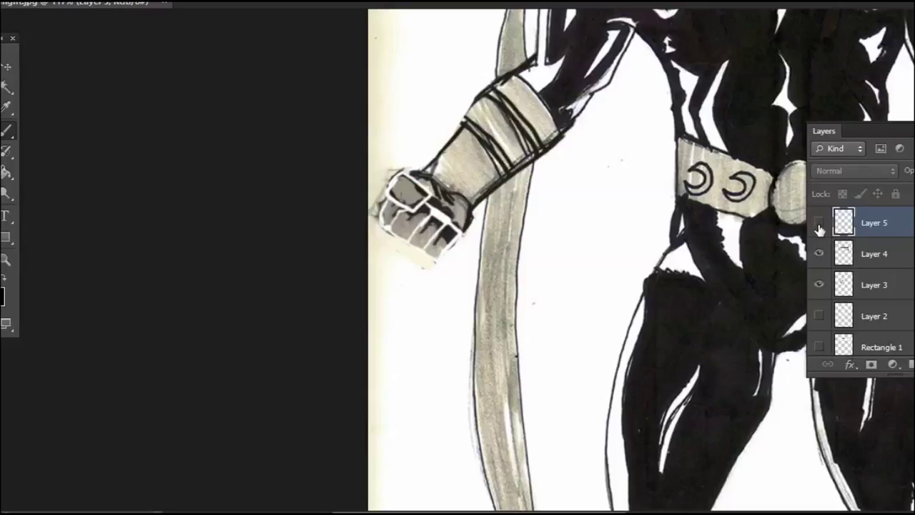
{"action": "left_click", "coordinate": [820, 225]}
{"action": "left_click", "coordinate": [821, 226]}
{"action": "left_click", "coordinate": [822, 226]}
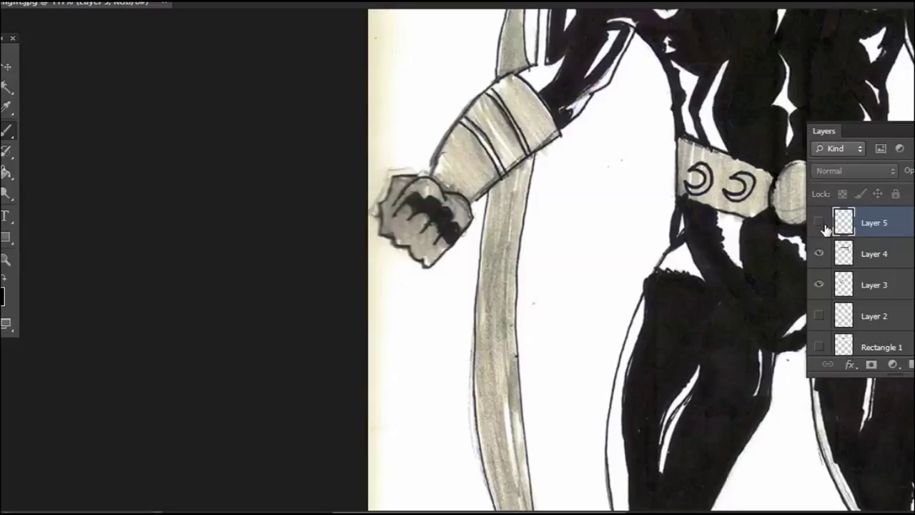
{"action": "left_click", "coordinate": [826, 226]}
{"action": "left_click", "coordinate": [823, 226]}
Step: Add a new layer and outline a tapered forearm form with a flat boxed wrist end in the blank area beside the figure's right hip
{"action": "key", "text": "ctrl+shift+alt+n"}
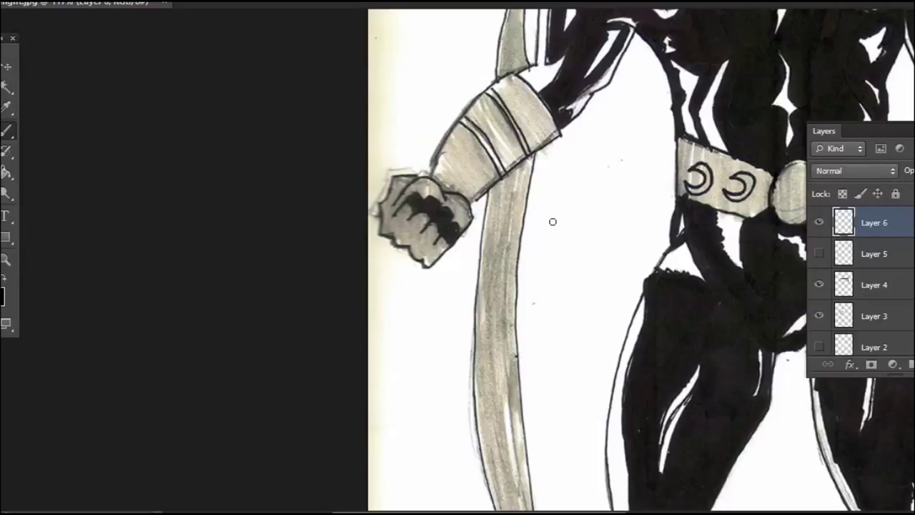
{"action": "mouse_move", "coordinate": [537, 234]}
{"action": "left_mouse_down"}
{"action": "mouse_move", "coordinate": [558, 216]}
{"action": "mouse_move", "coordinate": [557, 260]}
{"action": "mouse_move", "coordinate": [572, 273]}
{"action": "left_mouse_up"}
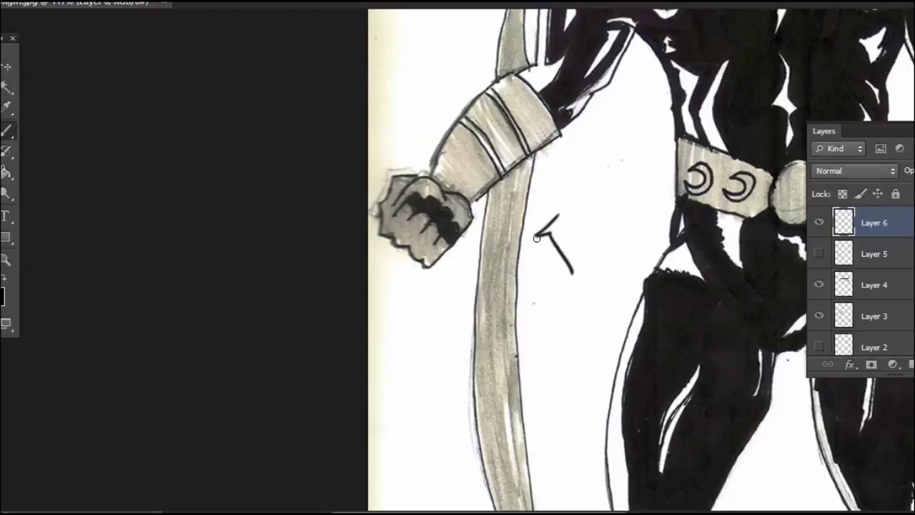
{"action": "left_click_drag", "start_coordinate": [537, 238], "coordinate": [571, 272]}
{"action": "mouse_move", "coordinate": [546, 229]}
{"action": "left_mouse_down"}
{"action": "mouse_move", "coordinate": [597, 197]}
{"action": "mouse_move", "coordinate": [627, 159]}
{"action": "left_mouse_up"}
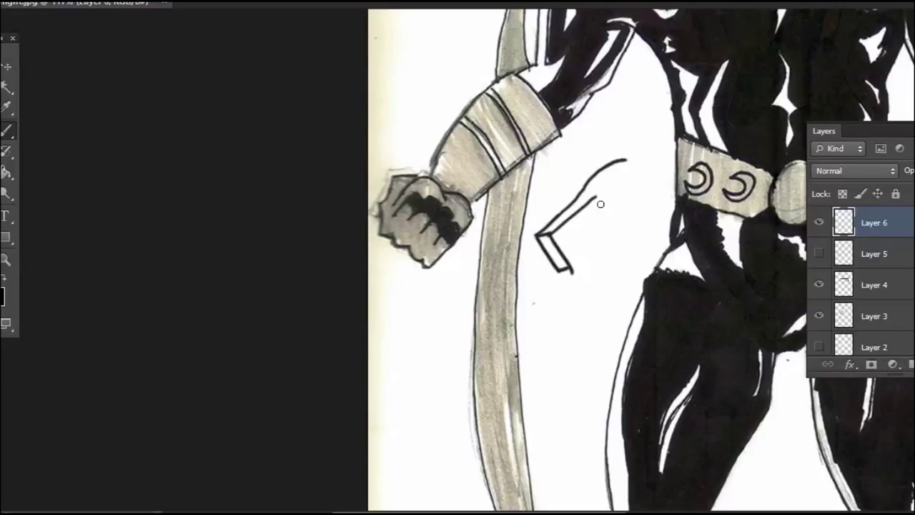
{"action": "mouse_move", "coordinate": [591, 199]}
{"action": "left_mouse_down"}
{"action": "mouse_move", "coordinate": [636, 166]}
{"action": "mouse_move", "coordinate": [654, 207]}
{"action": "left_mouse_up"}
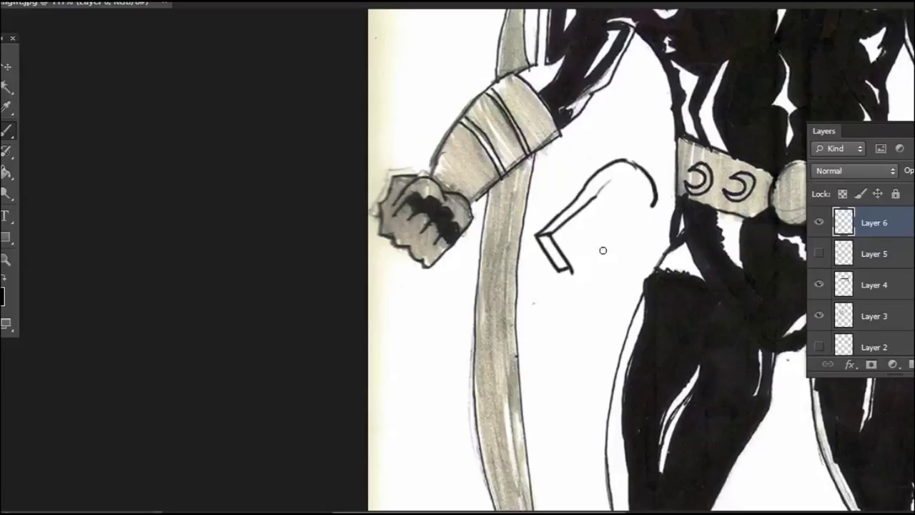
{"action": "left_click_drag", "start_coordinate": [570, 271], "coordinate": [631, 226]}
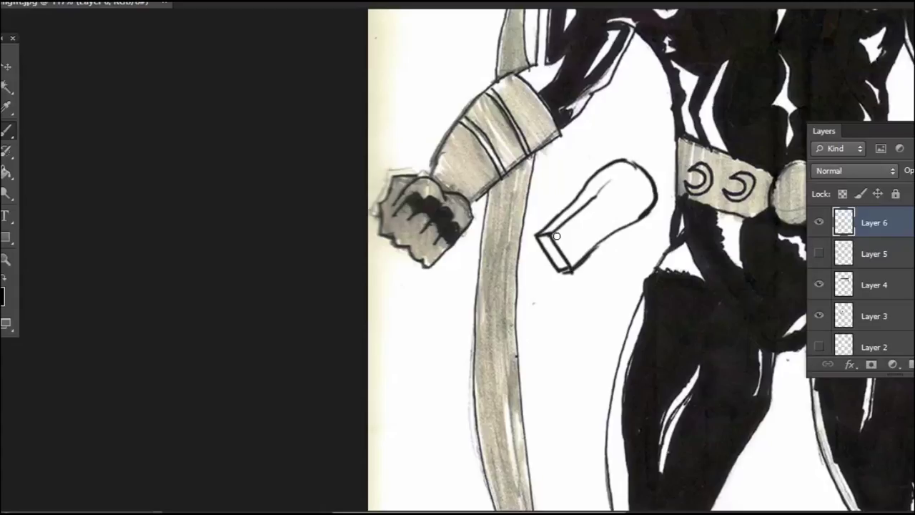
Step: Draw curved cross-contour lines along the tapered forearm form and subdivide its flat wrist end with short black strokes
{"action": "mouse_move", "coordinate": [538, 233]}
{"action": "left_mouse_down"}
{"action": "mouse_move", "coordinate": [561, 230]}
{"action": "mouse_move", "coordinate": [584, 261]}
{"action": "left_mouse_up"}
{"action": "left_click_drag", "start_coordinate": [559, 221], "coordinate": [563, 219]}
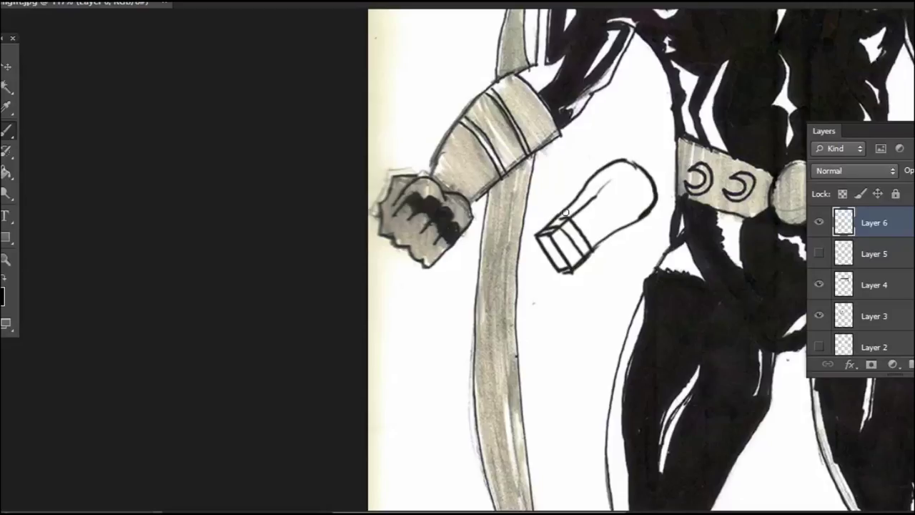
{"action": "left_click_drag", "start_coordinate": [576, 205], "coordinate": [605, 243]}
{"action": "mouse_move", "coordinate": [578, 195]}
{"action": "left_mouse_down"}
{"action": "mouse_move", "coordinate": [596, 204]}
{"action": "mouse_move", "coordinate": [611, 234]}
{"action": "left_mouse_up"}
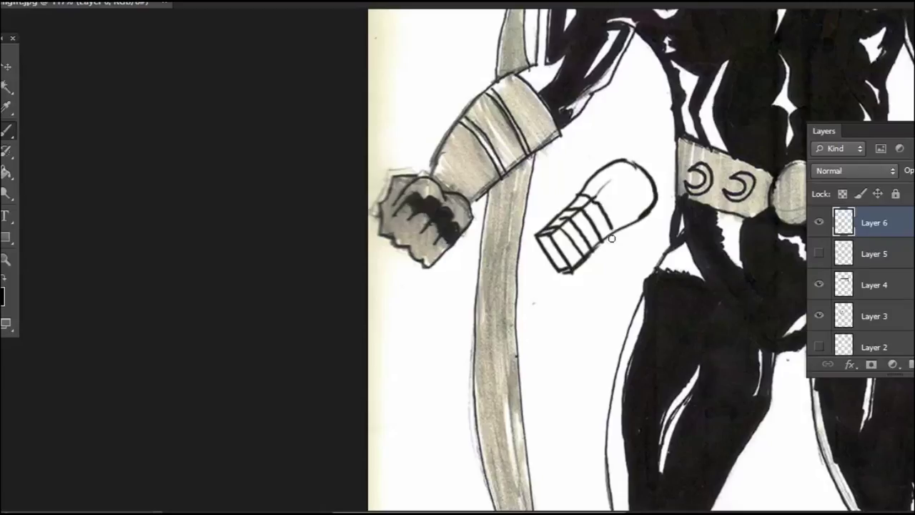
{"action": "mouse_move", "coordinate": [585, 183]}
{"action": "left_mouse_down"}
{"action": "mouse_move", "coordinate": [615, 200]}
{"action": "mouse_move", "coordinate": [619, 233]}
{"action": "left_mouse_up"}
{"action": "mouse_move", "coordinate": [599, 176]}
{"action": "left_mouse_down"}
{"action": "mouse_move", "coordinate": [639, 195]}
{"action": "mouse_move", "coordinate": [636, 216]}
{"action": "left_mouse_up"}
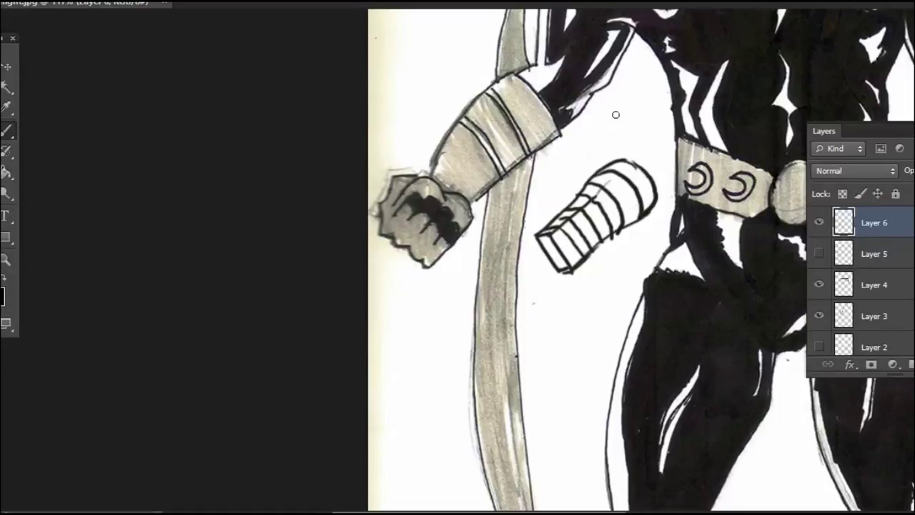
{"action": "mouse_move", "coordinate": [546, 254]}
{"action": "left_mouse_down"}
{"action": "mouse_move", "coordinate": [562, 250]}
{"action": "mouse_move", "coordinate": [548, 236]}
{"action": "left_mouse_up"}
Step: Toggle the drawing layers to compare the reworked right arm with the original scan, leaving Layers 5 and 6 visible
{"action": "left_click", "coordinate": [819, 226]}
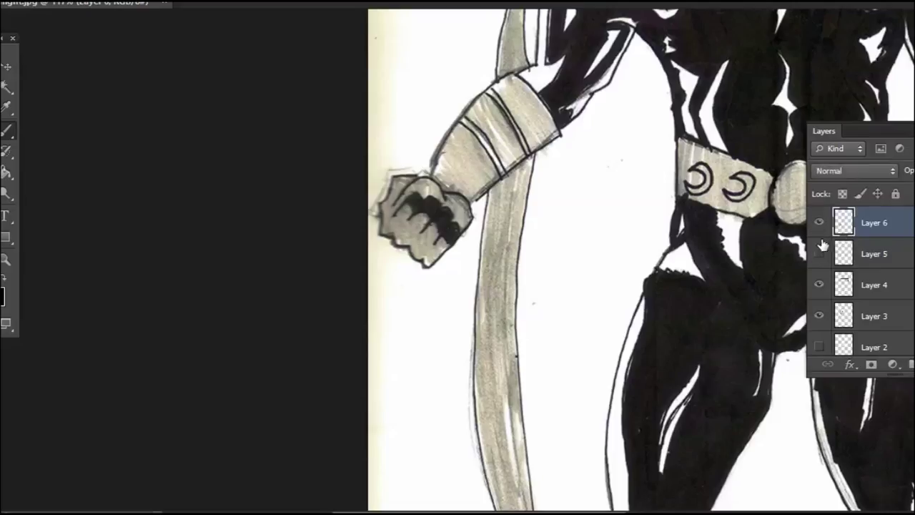
{"action": "left_click", "coordinate": [821, 284]}
{"action": "left_click", "coordinate": [821, 284]}
{"action": "left_click", "coordinate": [820, 256]}
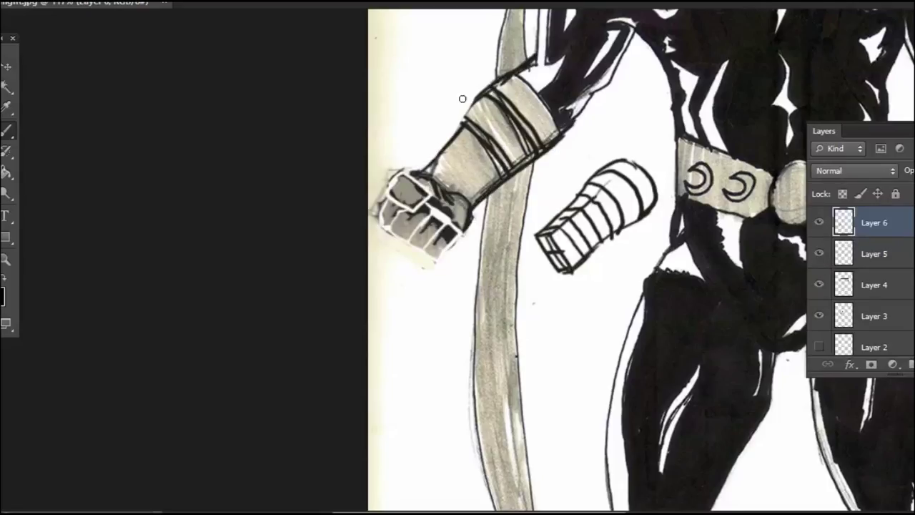
{"action": "left_click", "coordinate": [819, 259]}
{"action": "left_click", "coordinate": [820, 259]}
{"action": "left_click", "coordinate": [819, 259]}
{"action": "left_click", "coordinate": [820, 260]}
{"action": "left_click", "coordinate": [822, 261]}
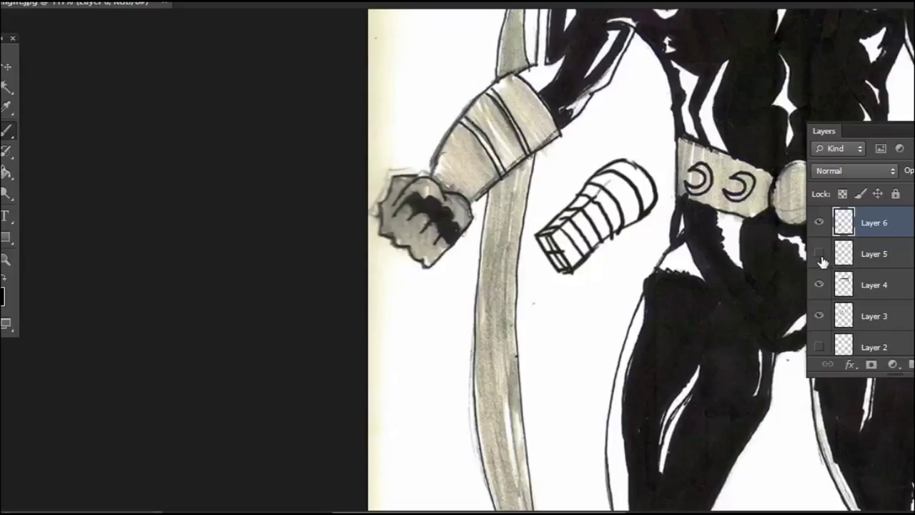
{"action": "left_click", "coordinate": [819, 257]}
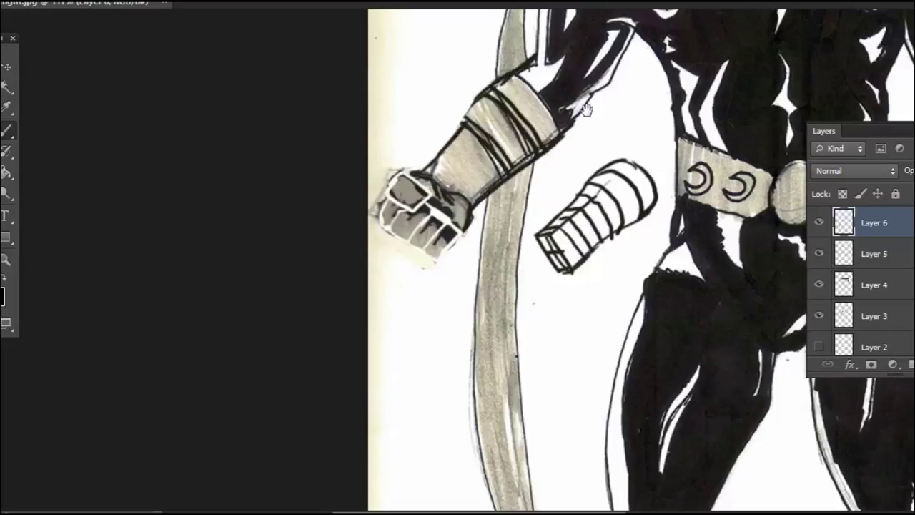
Step: Reshape the white highlight at the top of the figure's right thigh by painting black over its rough lower edge
{"action": "left_click_drag", "start_coordinate": [582, 135], "coordinate": [347, 285]}
{"action": "left_click_drag", "start_coordinate": [540, 236], "coordinate": [420, 266]}
{"action": "left_click_drag", "start_coordinate": [575, 239], "coordinate": [529, 210]}
{"action": "left_click_drag", "start_coordinate": [507, 255], "coordinate": [629, 224]}
{"action": "left_click_drag", "start_coordinate": [492, 238], "coordinate": [372, 245]}
{"action": "scroll", "coordinate": [434, 273], "scroll_direction": "down", "scroll_amount": 1}
{"action": "scroll", "coordinate": [426, 276], "scroll_direction": "down", "scroll_amount": 2}
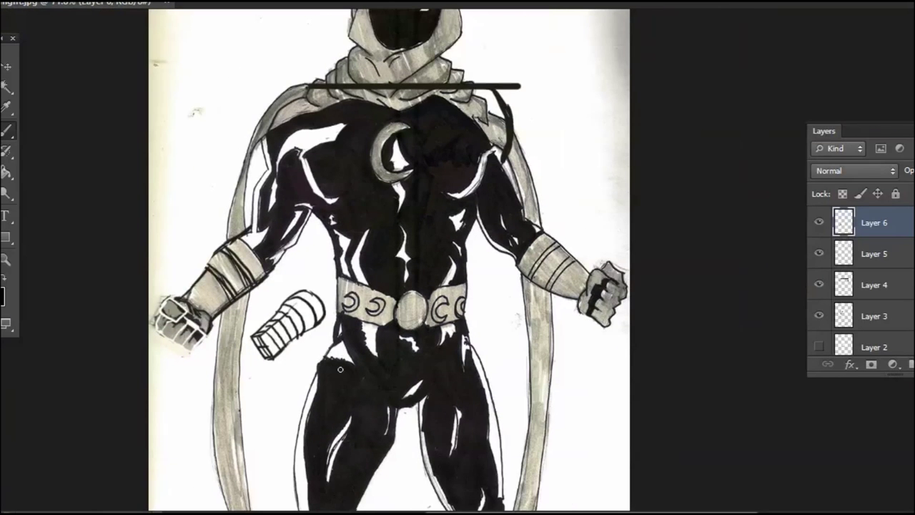
{"action": "left_click", "coordinate": [333, 347]}
{"action": "mouse_move", "coordinate": [329, 367]}
{"action": "left_mouse_down"}
{"action": "mouse_move", "coordinate": [339, 343]}
{"action": "mouse_move", "coordinate": [327, 372]}
{"action": "left_mouse_up"}
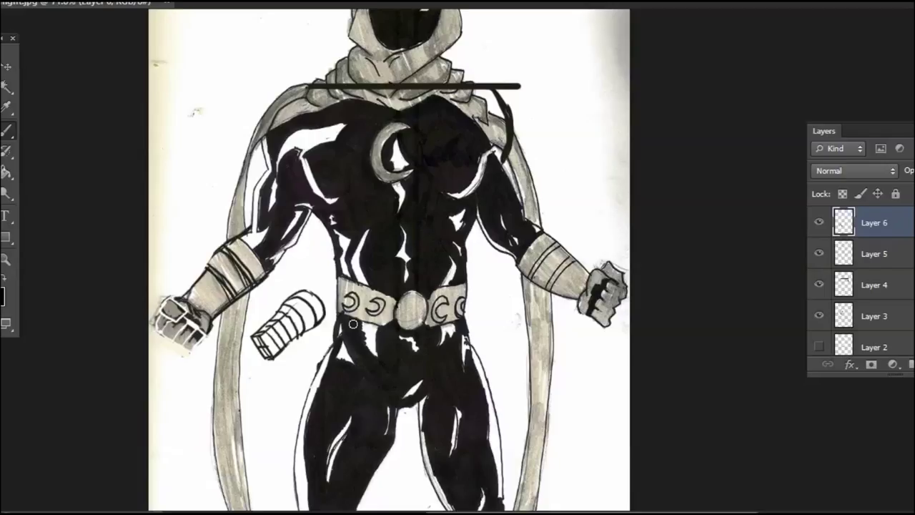
Step: Sample white from the central abdominal highlight and extend it with thin horizontal strokes to both sides
{"action": "scroll", "coordinate": [400, 278], "scroll_direction": "down", "scroll_amount": 3}
{"action": "scroll", "coordinate": [393, 225], "scroll_direction": "up", "scroll_amount": 3}
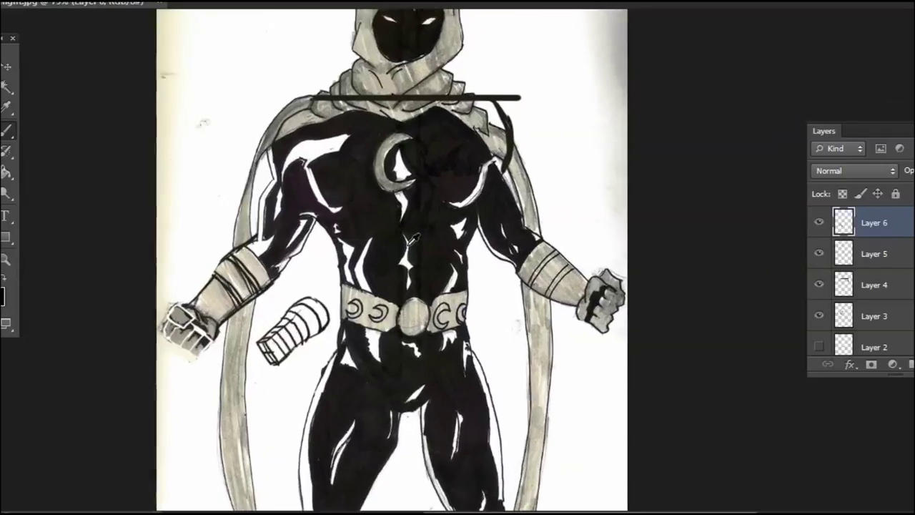
{"action": "scroll", "coordinate": [412, 238], "scroll_direction": "up", "scroll_amount": 1}
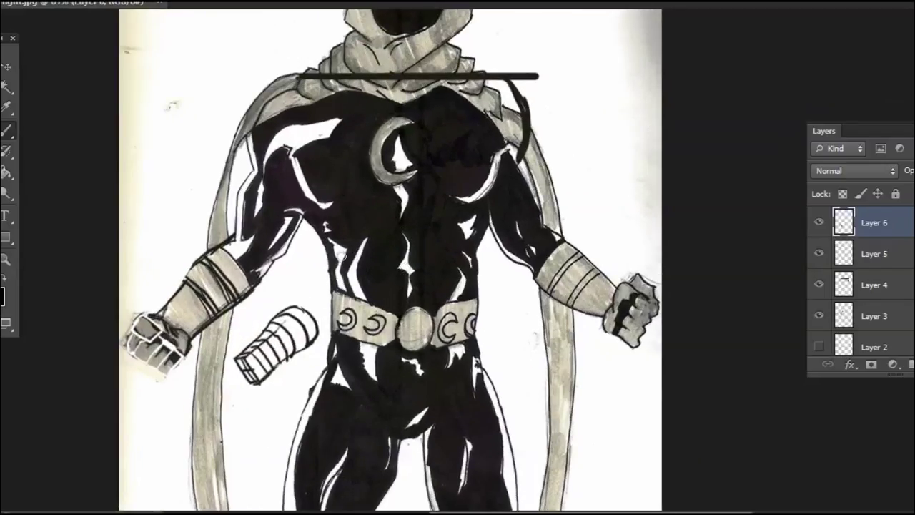
{"action": "left_click", "coordinate": [408, 262], "text": "alt"}
{"action": "left_click_drag", "start_coordinate": [377, 269], "coordinate": [435, 266]}
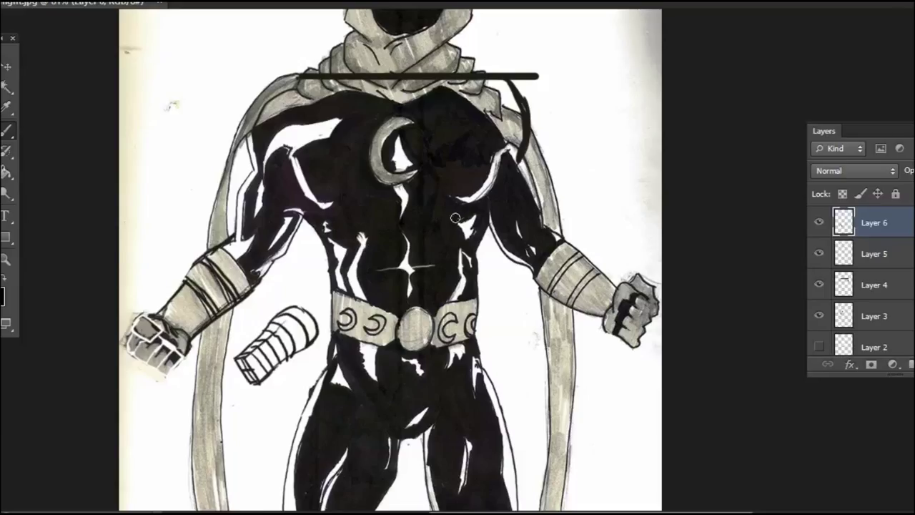
{"action": "scroll", "coordinate": [503, 183], "scroll_direction": "down", "scroll_amount": 1}
{"action": "scroll", "coordinate": [483, 193], "scroll_direction": "up", "scroll_amount": 3}
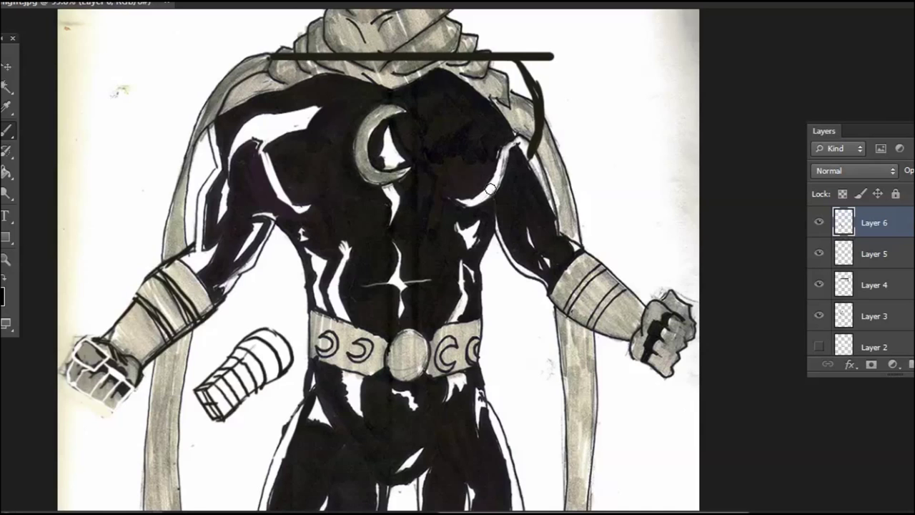
{"action": "scroll", "coordinate": [493, 184], "scroll_direction": "down", "scroll_amount": 1}
{"action": "scroll", "coordinate": [429, 132], "scroll_direction": "down", "scroll_amount": 3}
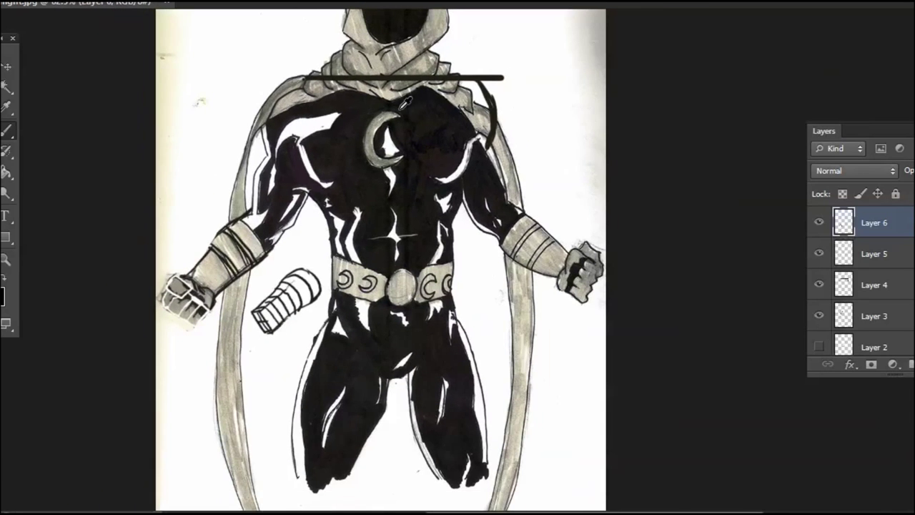
Step: Sample black from the upper chest and draw diagonal fold lines on the front of the scarf below the hood
{"action": "scroll", "coordinate": [413, 84], "scroll_direction": "up", "scroll_amount": 3}
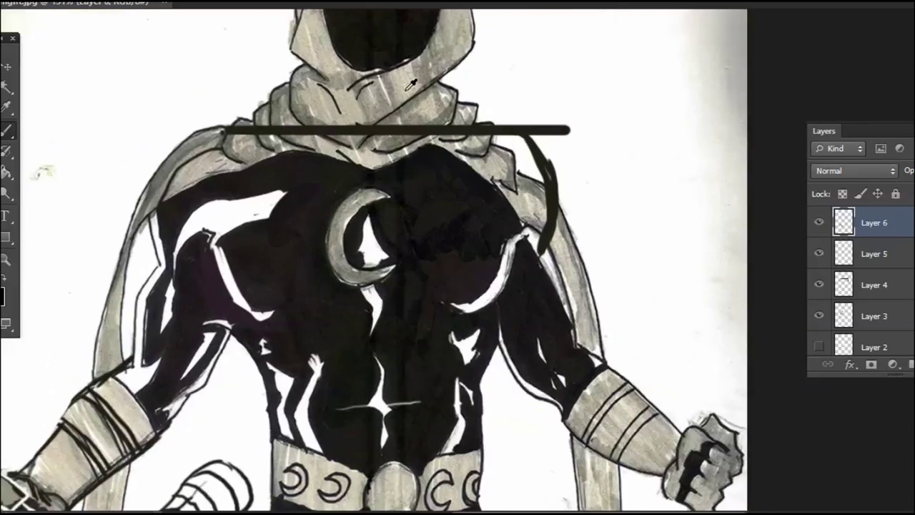
{"action": "scroll", "coordinate": [410, 87], "scroll_direction": "up", "scroll_amount": 1}
{"action": "left_click_drag", "start_coordinate": [439, 173], "coordinate": [372, 298]}
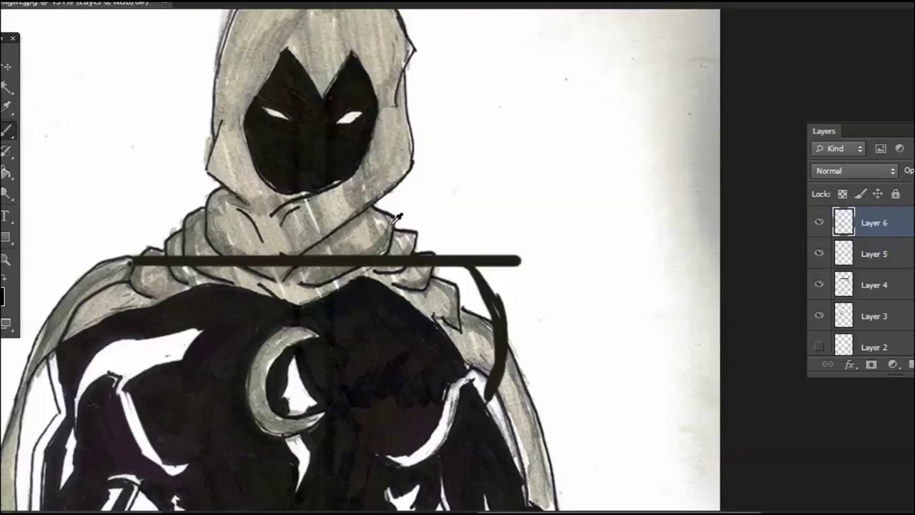
{"action": "left_click", "coordinate": [309, 310], "text": "alt"}
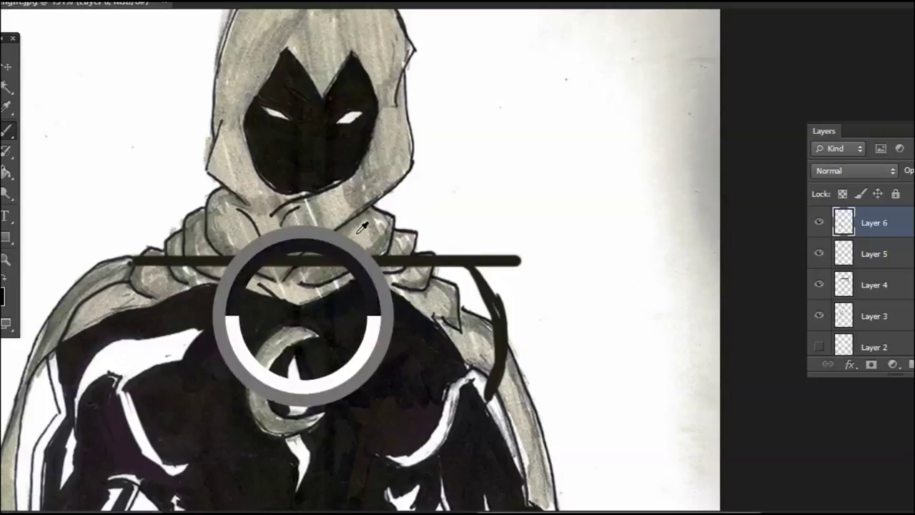
{"action": "mouse_move", "coordinate": [332, 255]}
{"action": "left_mouse_down"}
{"action": "mouse_move", "coordinate": [364, 235]}
{"action": "mouse_move", "coordinate": [359, 219]}
{"action": "left_mouse_up"}
{"action": "left_click_drag", "start_coordinate": [312, 246], "coordinate": [342, 232]}
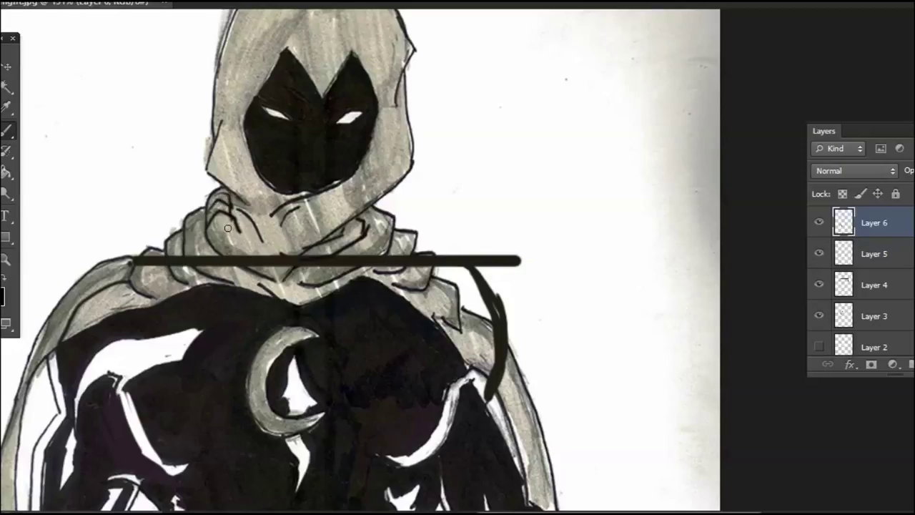
Step: Draw curved cross-contour strokes over the scarf folds near the figure's right shoulder, hiding the Layer 4 guides
{"action": "left_click_drag", "start_coordinate": [225, 229], "coordinate": [276, 273]}
{"action": "left_click_drag", "start_coordinate": [231, 208], "coordinate": [245, 242]}
{"action": "mouse_move", "coordinate": [206, 213]}
{"action": "left_mouse_down"}
{"action": "mouse_move", "coordinate": [202, 226]}
{"action": "mouse_move", "coordinate": [214, 254]}
{"action": "left_mouse_up"}
{"action": "mouse_move", "coordinate": [201, 226]}
{"action": "left_mouse_down"}
{"action": "mouse_move", "coordinate": [183, 236]}
{"action": "mouse_move", "coordinate": [185, 253]}
{"action": "mouse_move", "coordinate": [207, 273]}
{"action": "left_mouse_up"}
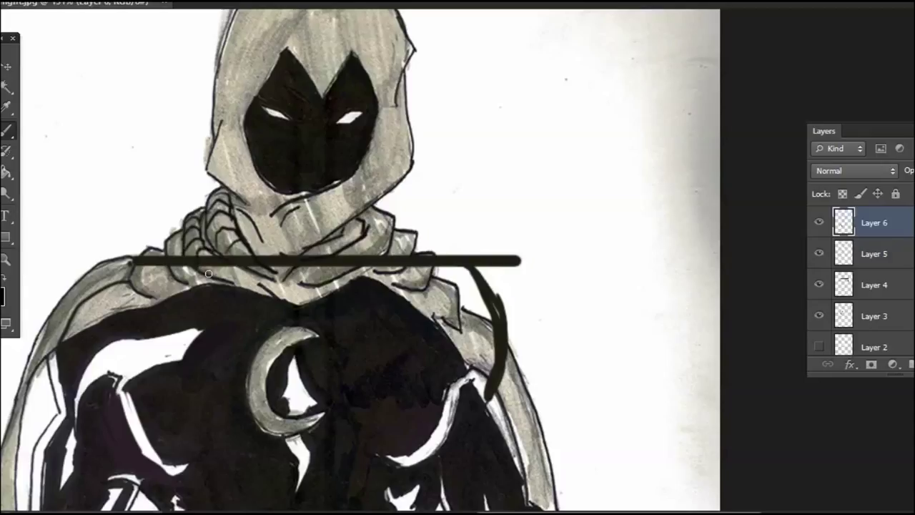
{"action": "left_click_drag", "start_coordinate": [174, 247], "coordinate": [166, 254]}
{"action": "left_click", "coordinate": [819, 284]}
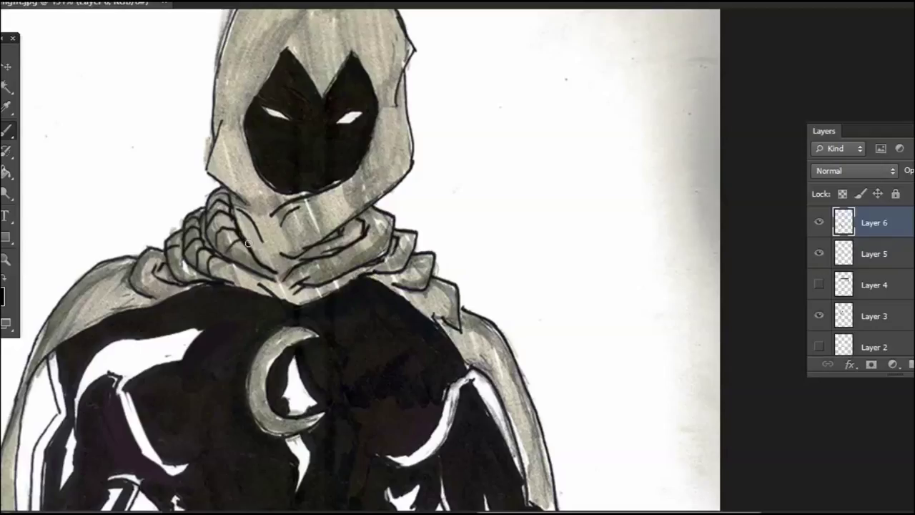
{"action": "left_click_drag", "start_coordinate": [248, 244], "coordinate": [261, 252]}
Step: Toggle Layer 6 to compare the scarf contour guides with the original scan, leaving the layer hidden
{"action": "left_click", "coordinate": [821, 227]}
{"action": "left_click", "coordinate": [822, 225]}
{"action": "left_click", "coordinate": [821, 224]}
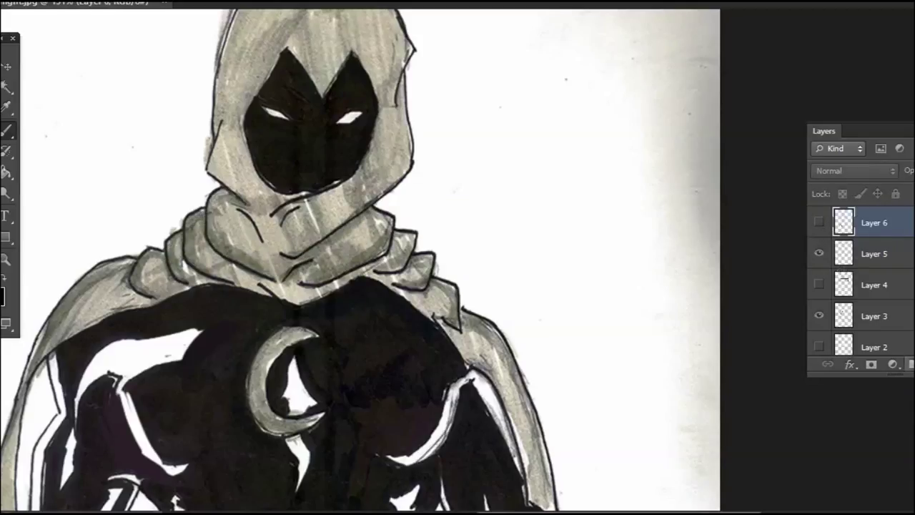
Step: Add a new layer above Layer 6 and re-ink the outer scarf outline near the figure's right shoulder
{"action": "left_click", "coordinate": [911, 366]}
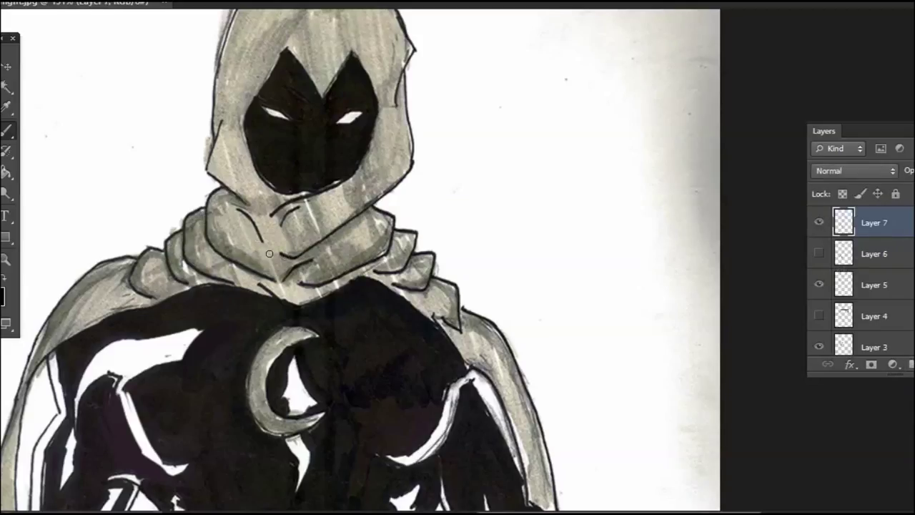
{"action": "left_click", "coordinate": [235, 228]}
{"action": "key", "text": "ctrl+z"}
{"action": "left_click_drag", "start_coordinate": [148, 248], "coordinate": [171, 232]}
Step: Enlarge the brush and set the foreground colour to mid grey #898382
{"action": "scroll", "coordinate": [350, 157], "scroll_direction": "down", "scroll_amount": 1}
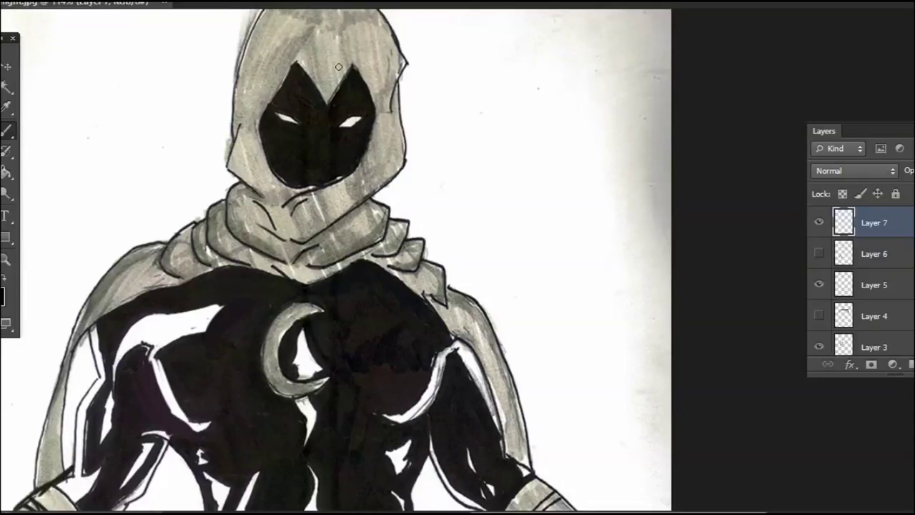
{"action": "scroll", "coordinate": [378, 113], "scroll_direction": "down", "scroll_amount": 3}
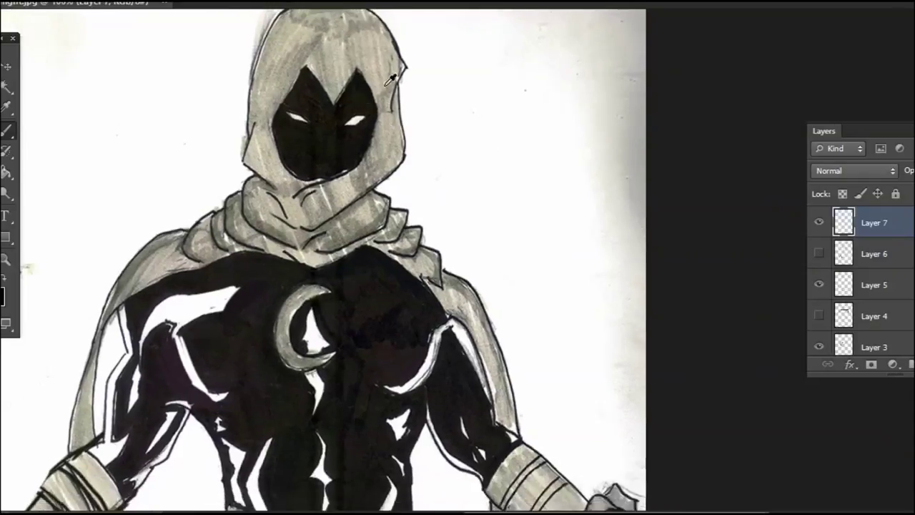
{"action": "scroll", "coordinate": [384, 70], "scroll_direction": "down", "scroll_amount": 4}
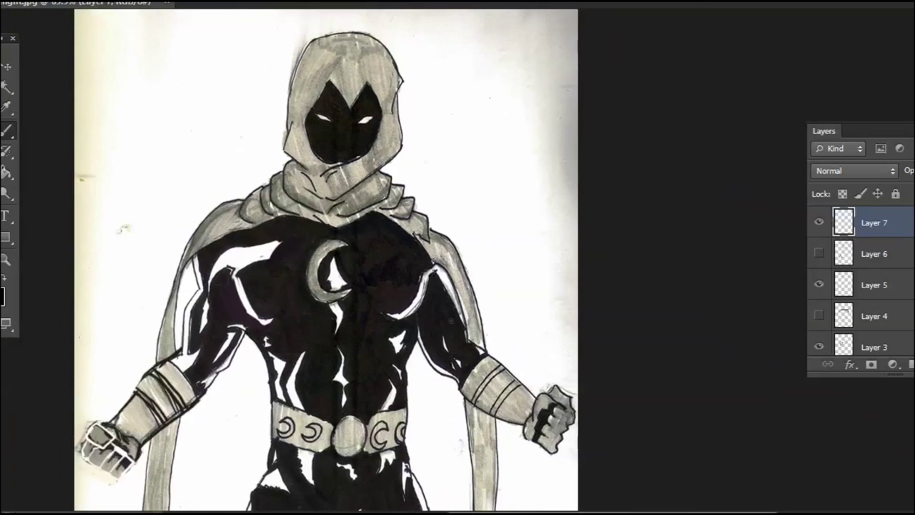
{"action": "scroll", "coordinate": [435, 328], "scroll_direction": "down", "scroll_amount": 1}
{"action": "right_click", "coordinate": [301, 353], "text": "alt+shift"}
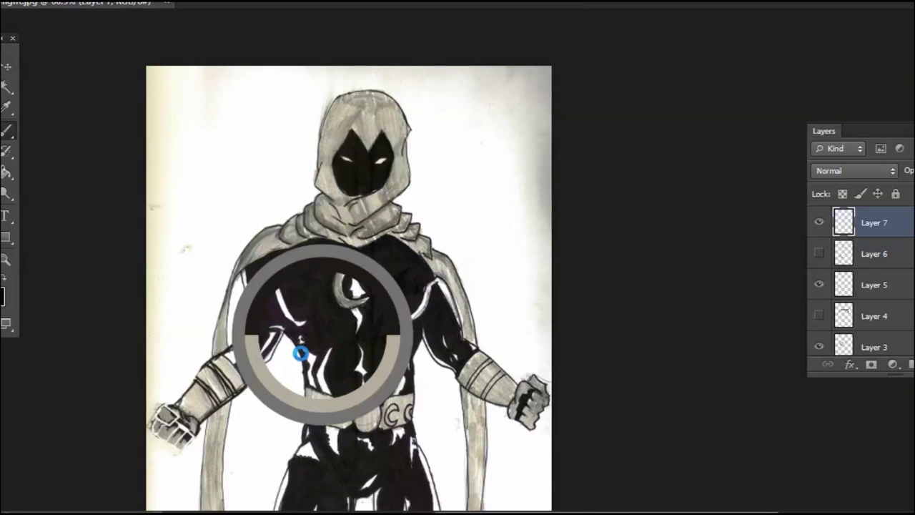
{"action": "key", "text": "]"}
{"action": "key", "text": "]"}
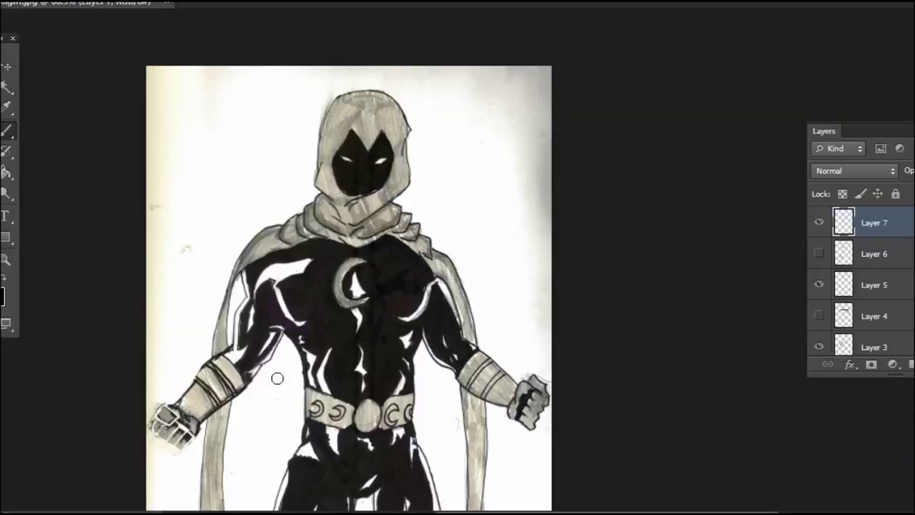
{"action": "left_click_drag", "start_coordinate": [277, 379], "coordinate": [278, 384]}
{"action": "key", "text": "ctrl+z"}
{"action": "left_click_drag", "start_coordinate": [401, 279], "coordinate": [407, 173]}
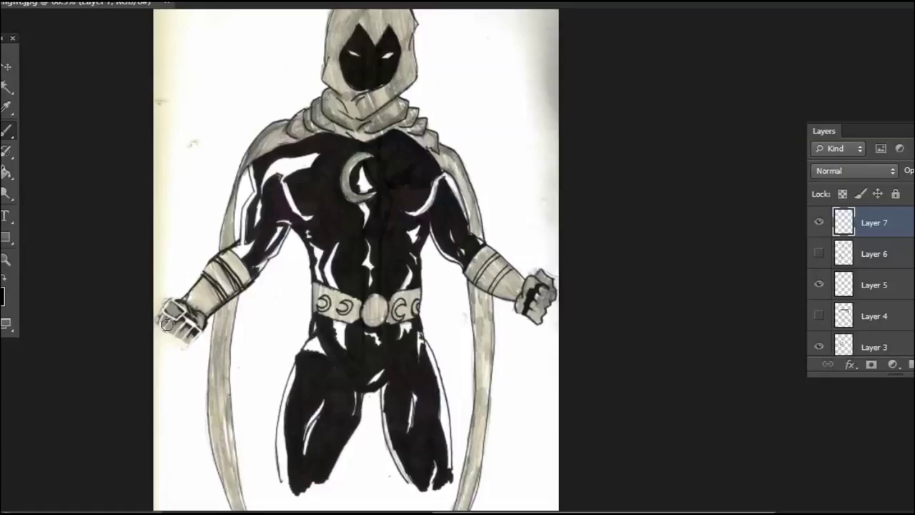
{"action": "left_click", "coordinate": [2, 297]}
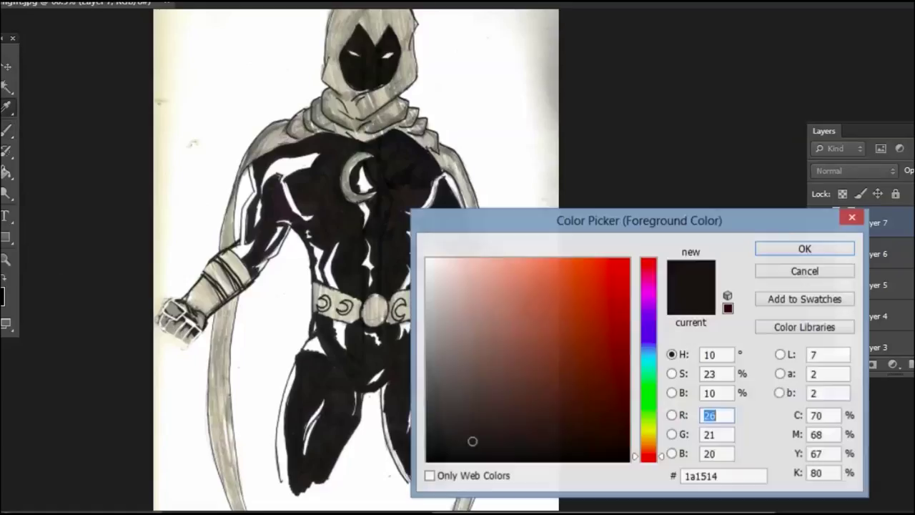
{"action": "left_click_drag", "start_coordinate": [463, 374], "coordinate": [437, 352]}
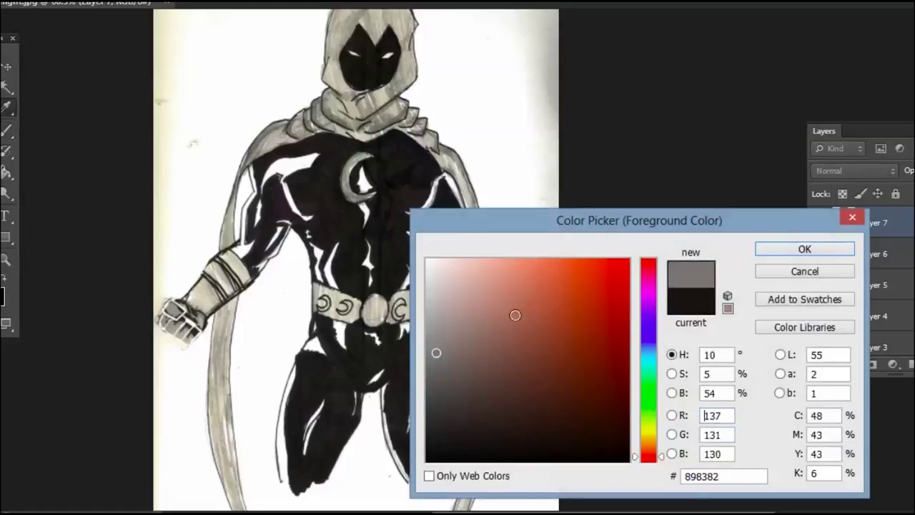
{"action": "left_click", "coordinate": [801, 249]}
Step: Outline the inner cape areas on both sides of the torso and legs in grey and fill them with the Paint Bucket
{"action": "mouse_move", "coordinate": [248, 495]}
{"action": "left_mouse_down"}
{"action": "mouse_move", "coordinate": [258, 468]}
{"action": "mouse_move", "coordinate": [271, 463]}
{"action": "mouse_move", "coordinate": [271, 420]}
{"action": "mouse_move", "coordinate": [305, 331]}
{"action": "mouse_move", "coordinate": [310, 272]}
{"action": "mouse_move", "coordinate": [290, 237]}
{"action": "mouse_move", "coordinate": [236, 313]}
{"action": "mouse_move", "coordinate": [238, 476]}
{"action": "left_mouse_up"}
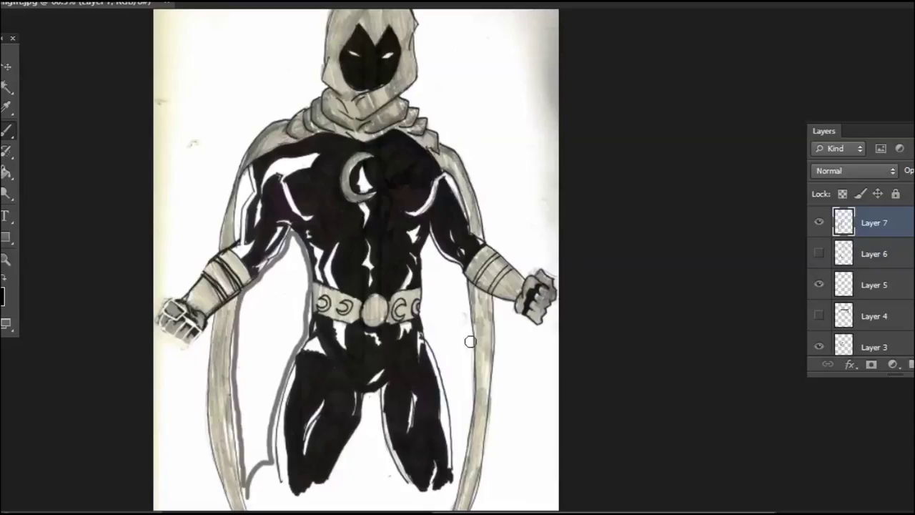
{"action": "mouse_move", "coordinate": [428, 249]}
{"action": "left_mouse_down"}
{"action": "mouse_move", "coordinate": [457, 286]}
{"action": "mouse_move", "coordinate": [468, 348]}
{"action": "left_mouse_up"}
{"action": "mouse_move", "coordinate": [467, 406]}
{"action": "left_mouse_down"}
{"action": "mouse_move", "coordinate": [460, 454]}
{"action": "mouse_move", "coordinate": [454, 397]}
{"action": "mouse_move", "coordinate": [437, 335]}
{"action": "left_mouse_up"}
{"action": "key", "text": "g"}
{"action": "left_click", "coordinate": [277, 323]}
{"action": "left_click", "coordinate": [440, 312]}
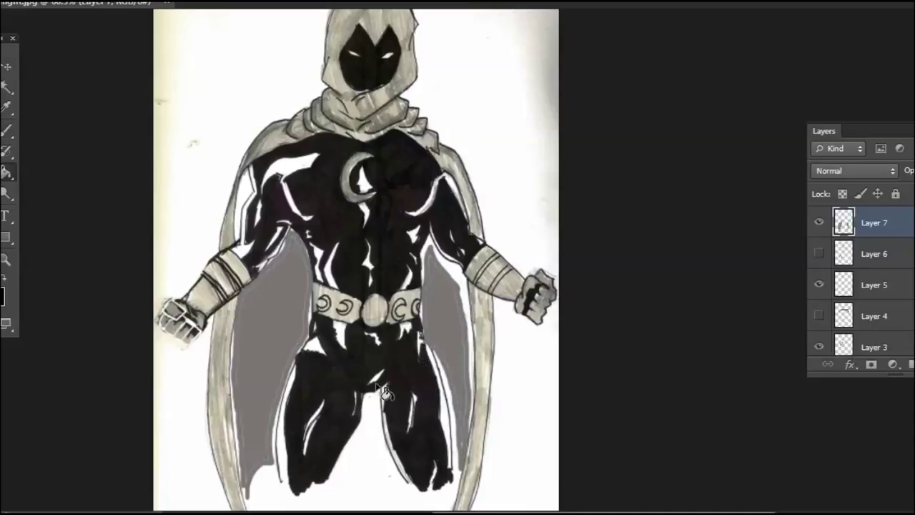
Step: Brush grey over the gaps in the cape lining beside the torso and behind the figure's right upper arm
{"action": "key", "text": "b"}
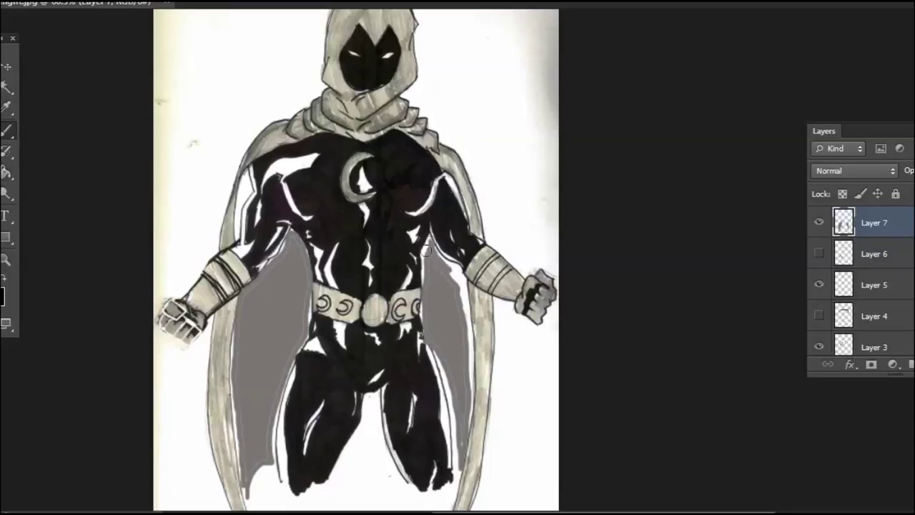
{"action": "mouse_move", "coordinate": [439, 261]}
{"action": "left_mouse_down"}
{"action": "mouse_move", "coordinate": [464, 299]}
{"action": "mouse_move", "coordinate": [457, 337]}
{"action": "left_mouse_up"}
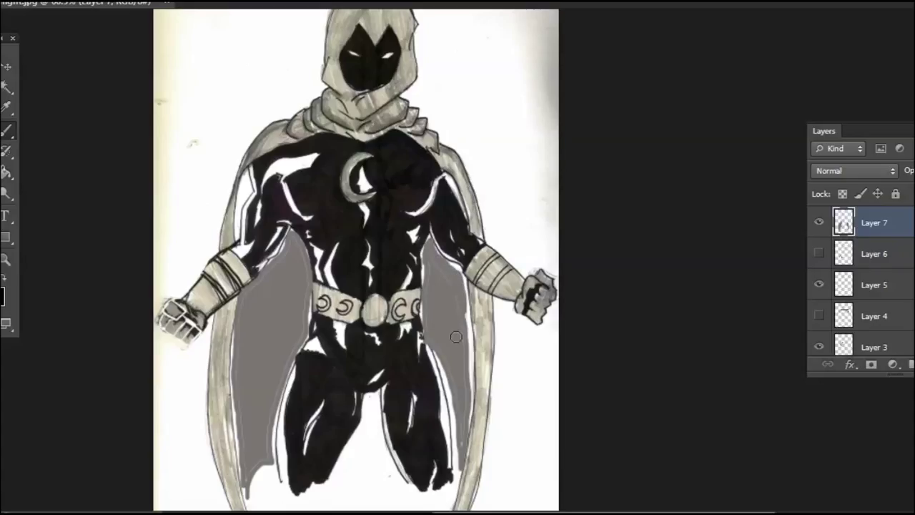
{"action": "scroll", "coordinate": [367, 217], "scroll_direction": "down", "scroll_amount": 3}
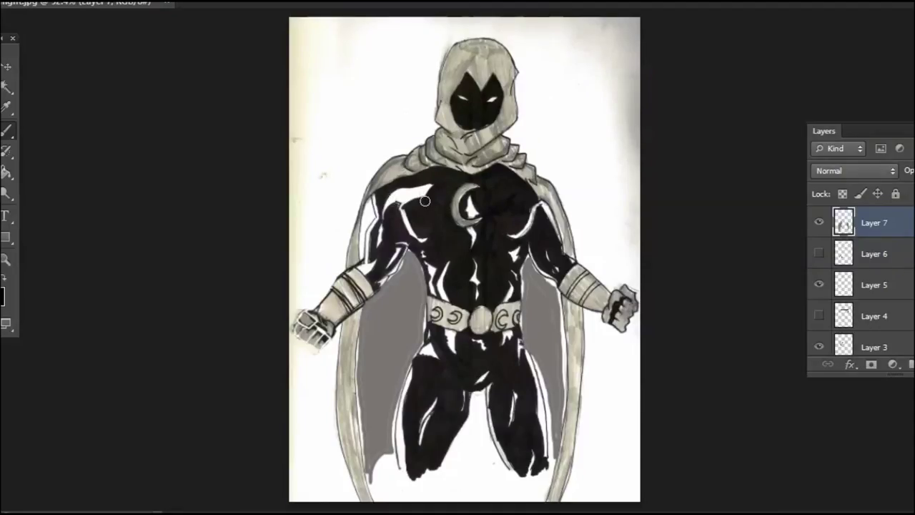
{"action": "scroll", "coordinate": [395, 236], "scroll_direction": "up", "scroll_amount": 2}
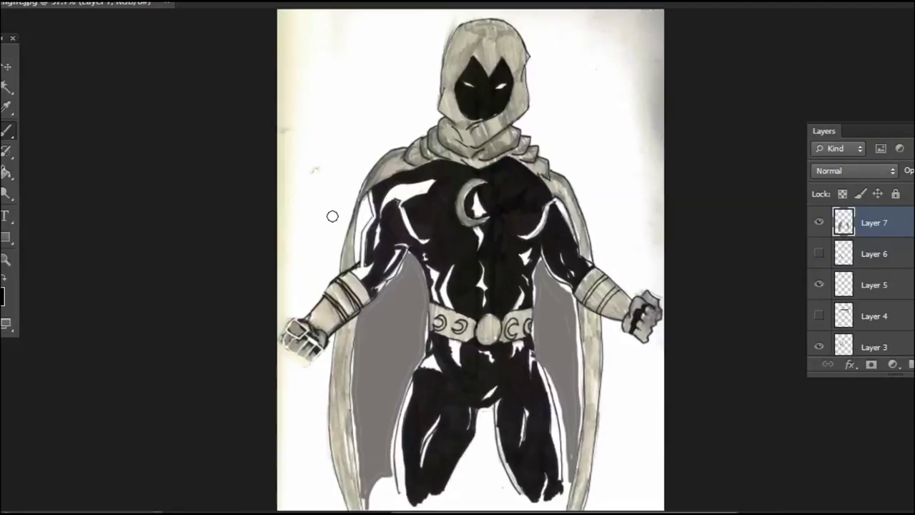
{"action": "mouse_move", "coordinate": [368, 203]}
{"action": "left_mouse_down"}
{"action": "mouse_move", "coordinate": [354, 261]}
{"action": "mouse_move", "coordinate": [366, 204]}
{"action": "mouse_move", "coordinate": [358, 232]}
{"action": "mouse_move", "coordinate": [360, 222]}
{"action": "mouse_move", "coordinate": [369, 237]}
{"action": "left_mouse_up"}
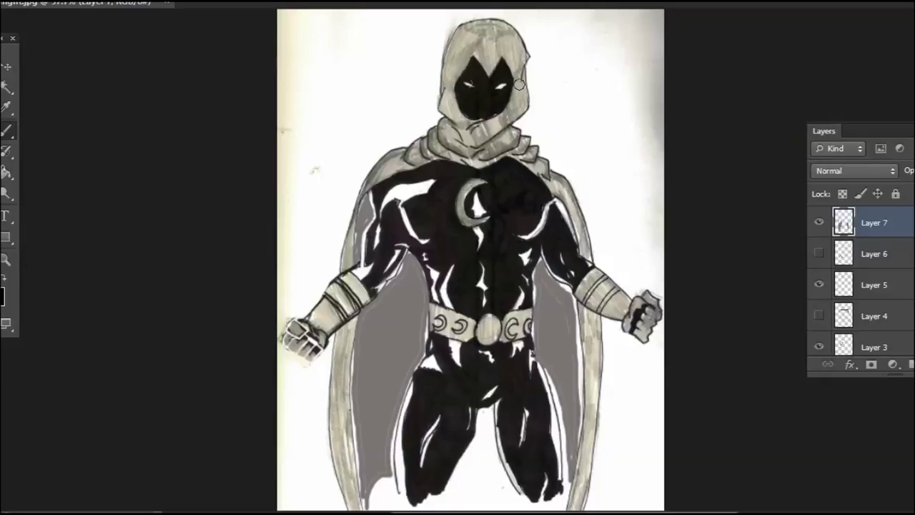
Step: Retouch the figure's right upper-arm edge and the curved highlight on the opposite pectoral using sampled white and black
{"action": "left_click", "coordinate": [410, 192], "text": "alt"}
{"action": "scroll", "coordinate": [434, 194], "scroll_direction": "down", "scroll_amount": 4}
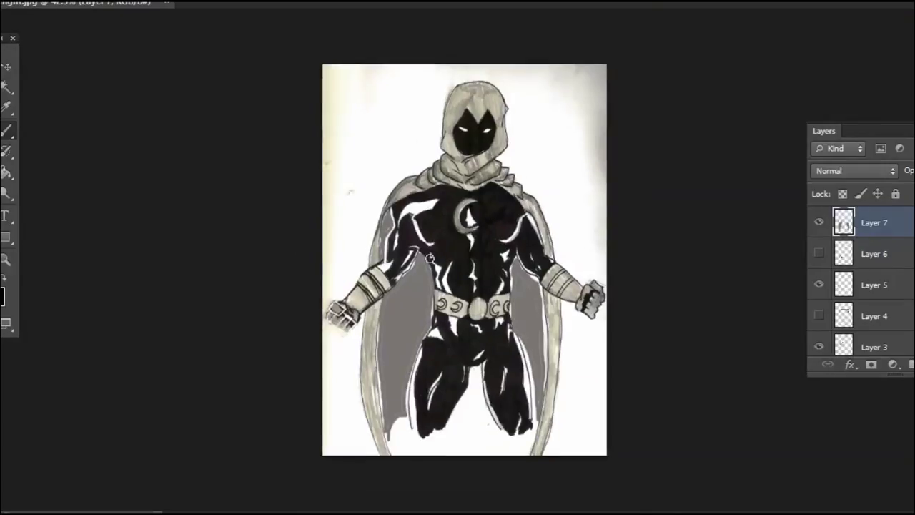
{"action": "scroll", "coordinate": [428, 248], "scroll_direction": "up", "scroll_amount": 3}
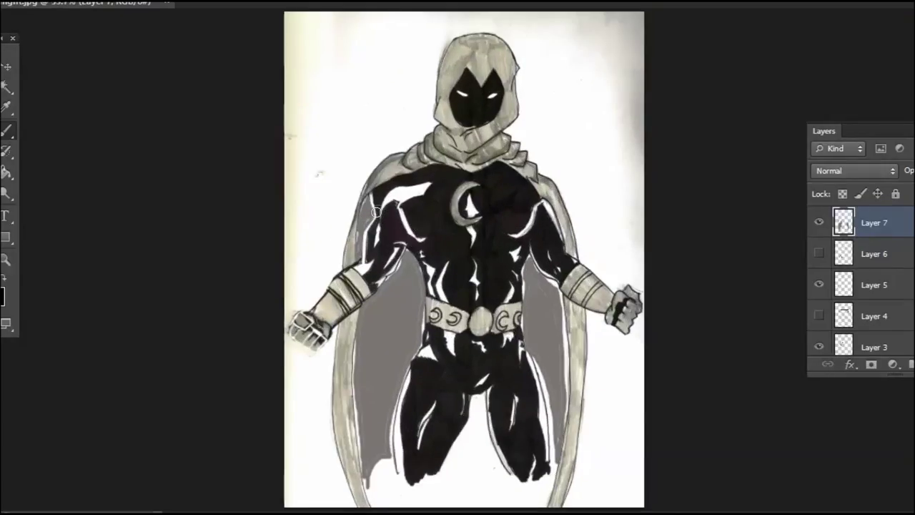
{"action": "left_click", "coordinate": [432, 370], "text": "alt"}
{"action": "left_click_drag", "start_coordinate": [543, 205], "coordinate": [537, 234]}
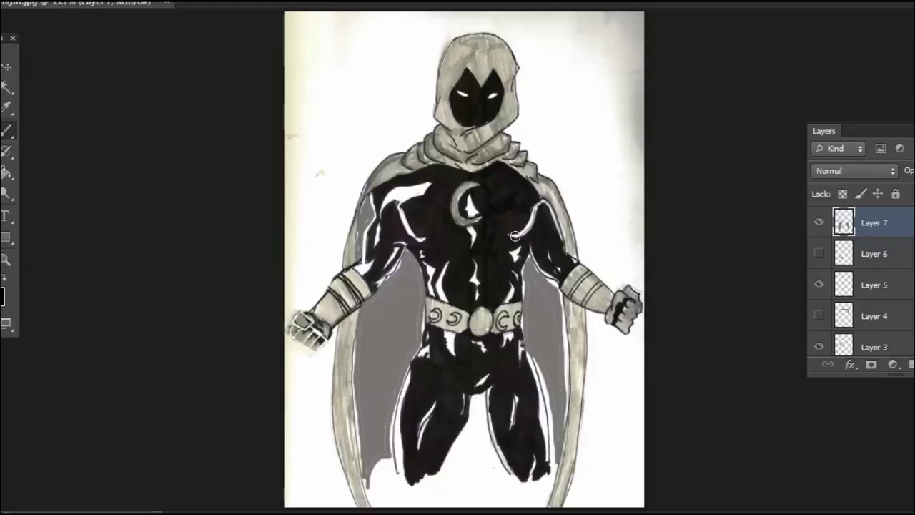
{"action": "left_click", "coordinate": [532, 397], "text": "alt"}
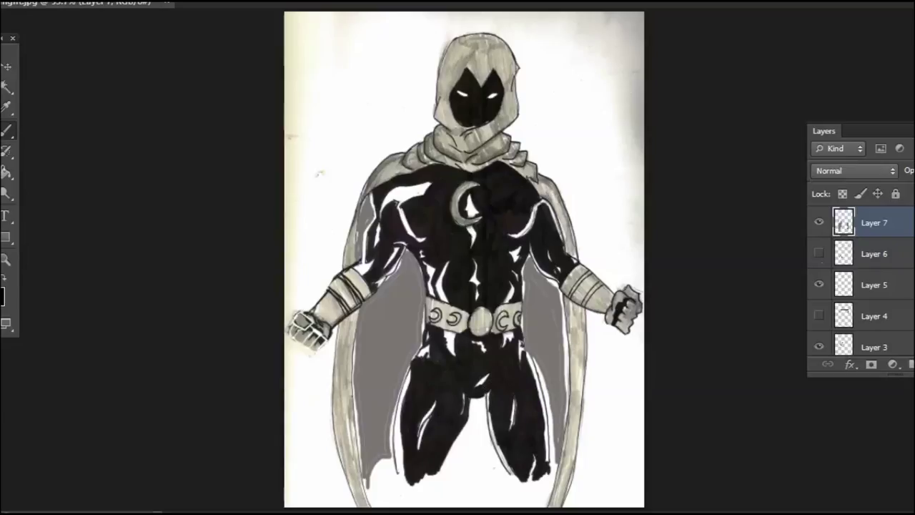
Step: Show the Rectangle 1 layer that holds the contact e-mail banner
{"action": "scroll", "coordinate": [844, 286], "scroll_direction": "down", "scroll_amount": 4}
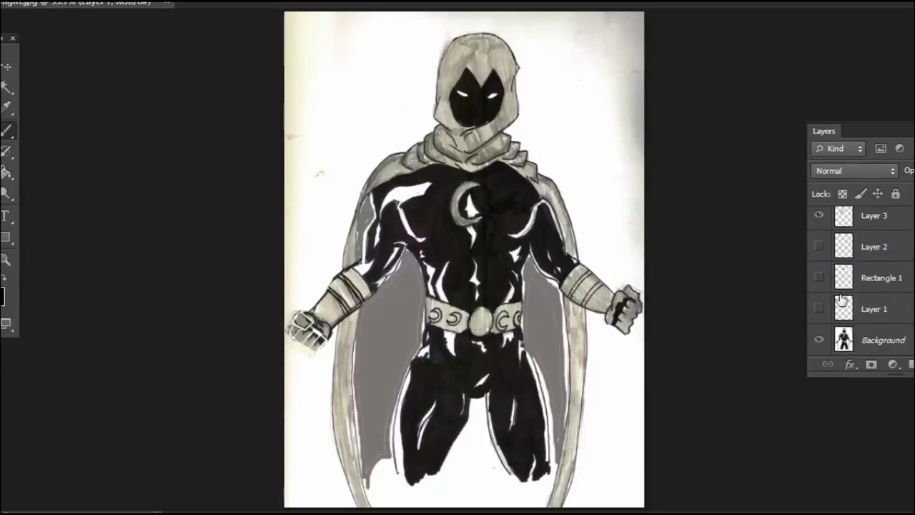
{"action": "left_click", "coordinate": [820, 278]}
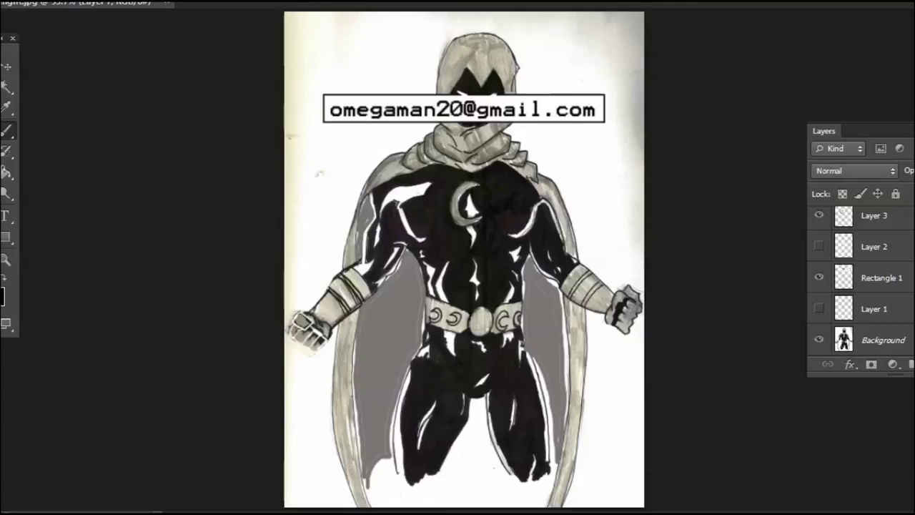
{"action": "left_click", "coordinate": [902, 510]}
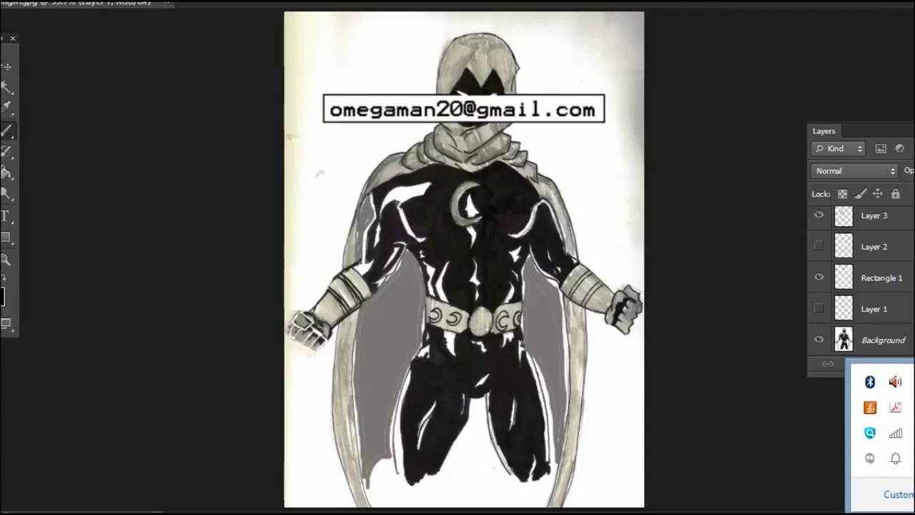